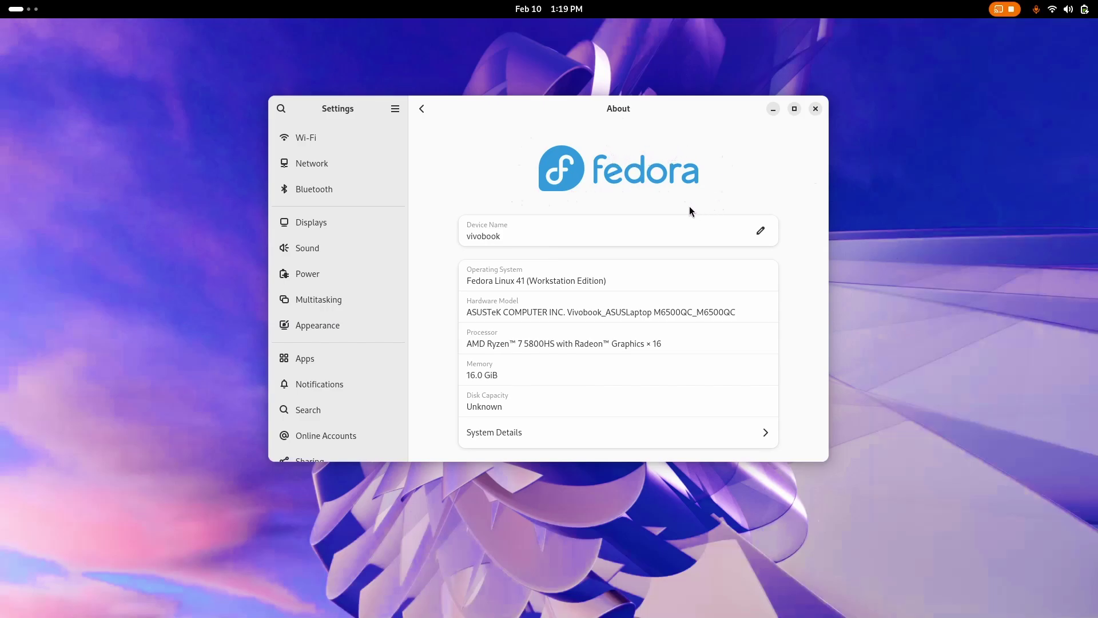
- Close the GNOME Settings window and switch to the next workspace, where Files shows Downloads
{"action": "left_click_drag", "start_coordinate": [663, 112], "coordinate": [640, 153]}
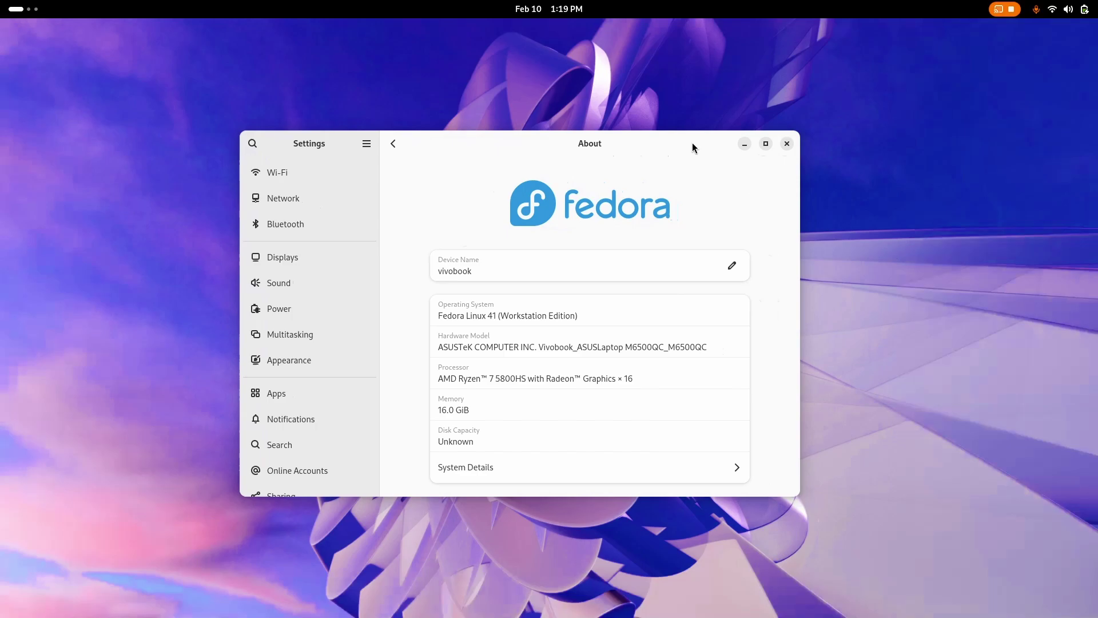
{"action": "left_click", "coordinate": [787, 144]}
{"action": "key", "text": "super+Page_Down"}
- Set the vecteezy elk forest image in Downloads as the desktop background
{"action": "left_click_drag", "start_coordinate": [610, 261], "coordinate": [479, 290]}
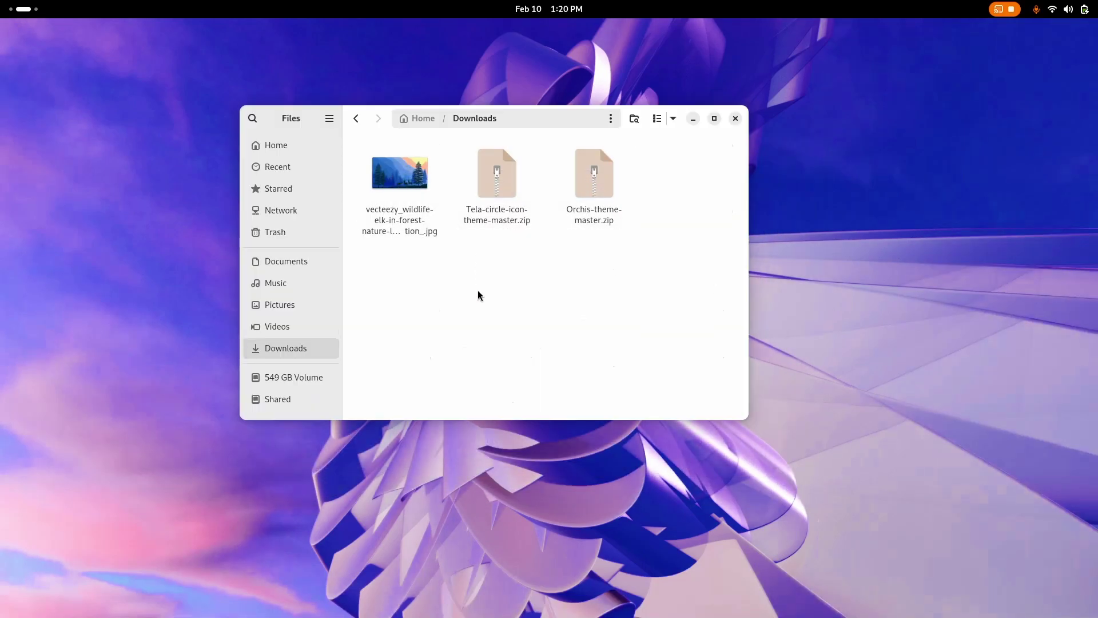
{"action": "left_click_drag", "start_coordinate": [639, 265], "coordinate": [468, 308]}
{"action": "right_click", "coordinate": [388, 205]}
{"action": "left_click", "coordinate": [412, 379]}
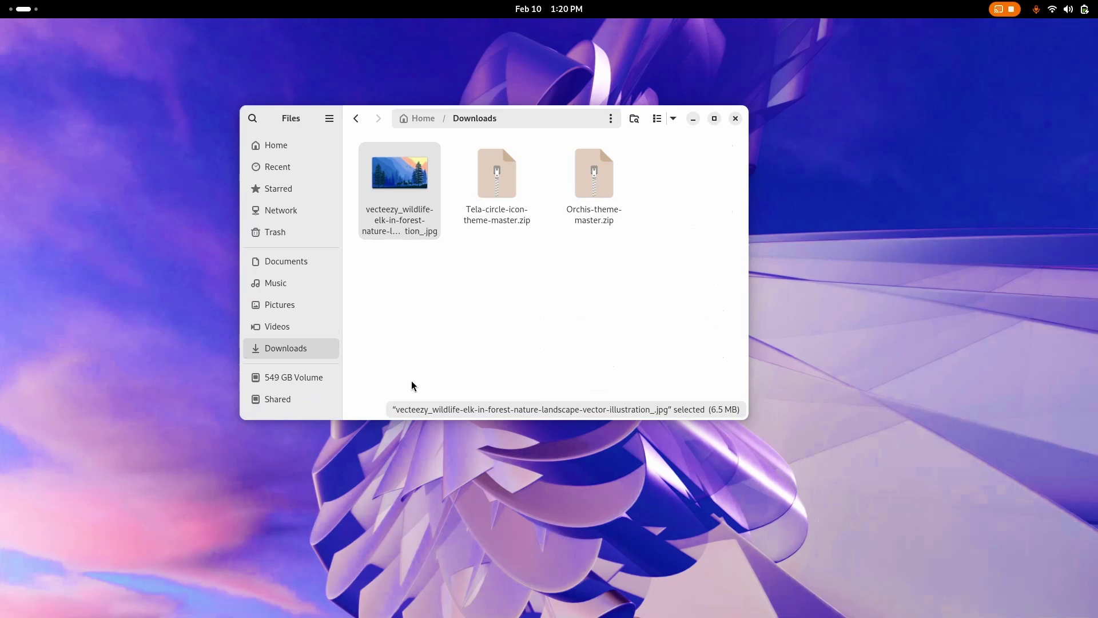
{"action": "left_click", "coordinate": [613, 185]}
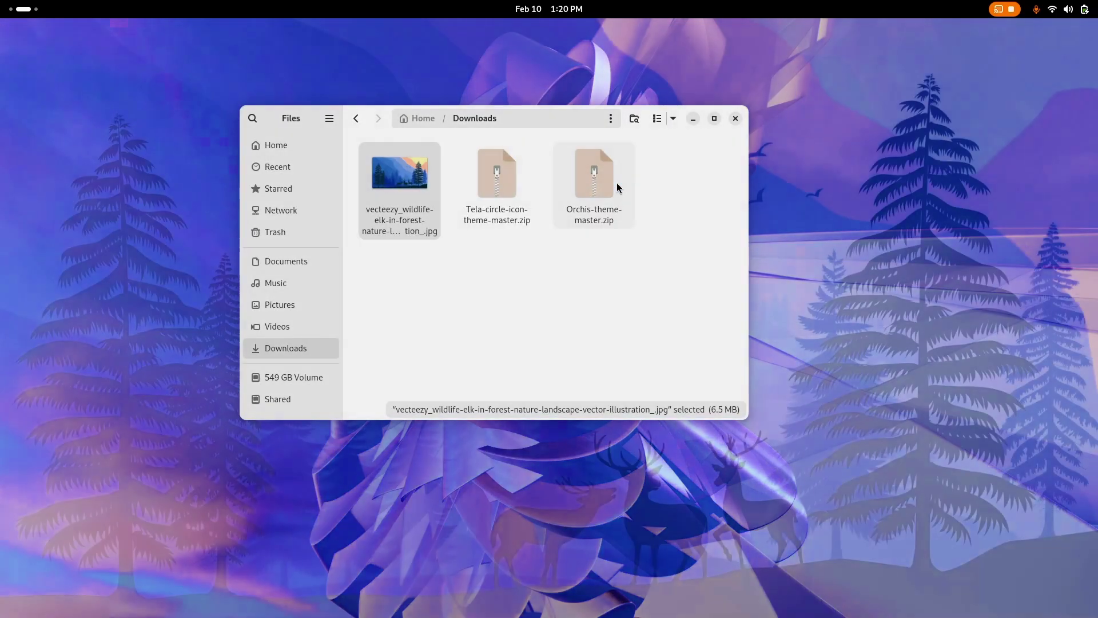
- Minimize Files to view the new wallpaper, then restore it from the overview
{"action": "left_click", "coordinate": [692, 120]}
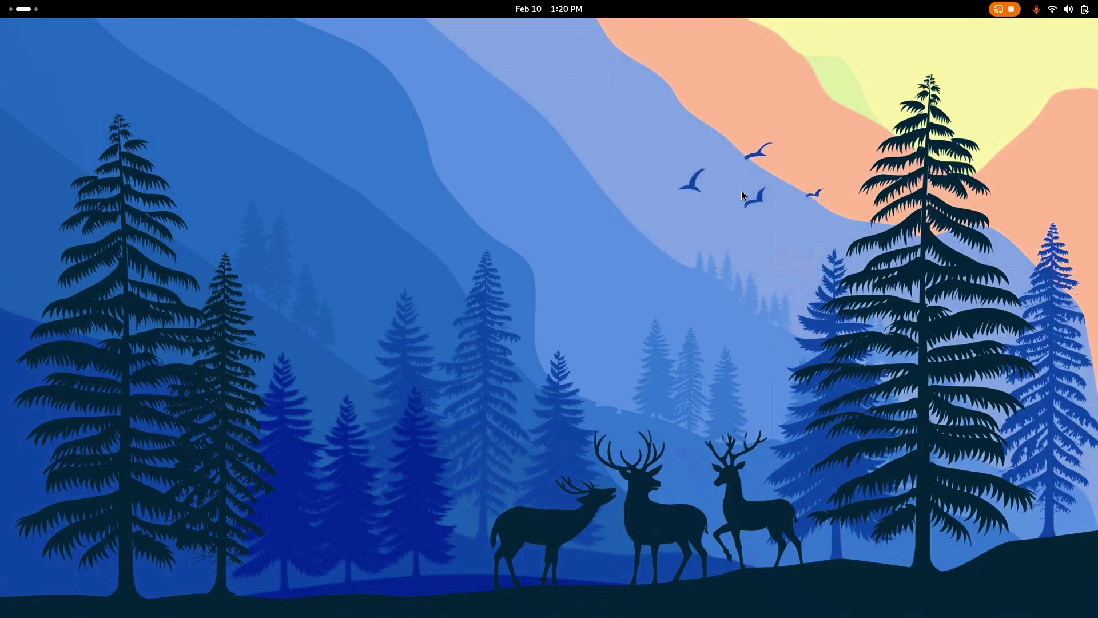
{"action": "key", "text": "super"}
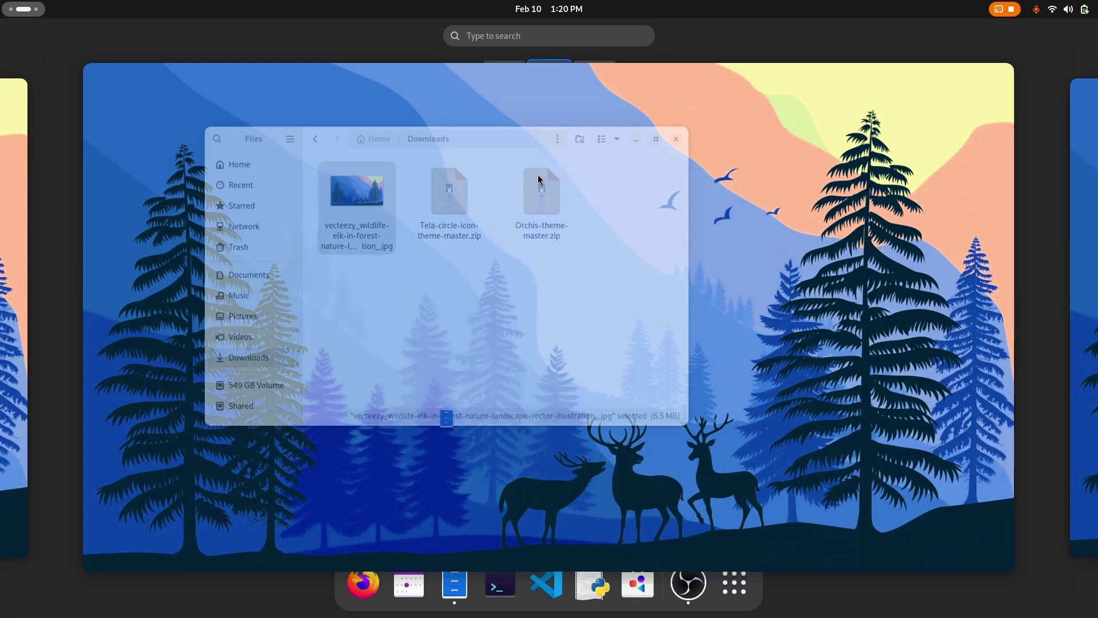
{"action": "left_click", "coordinate": [571, 341]}
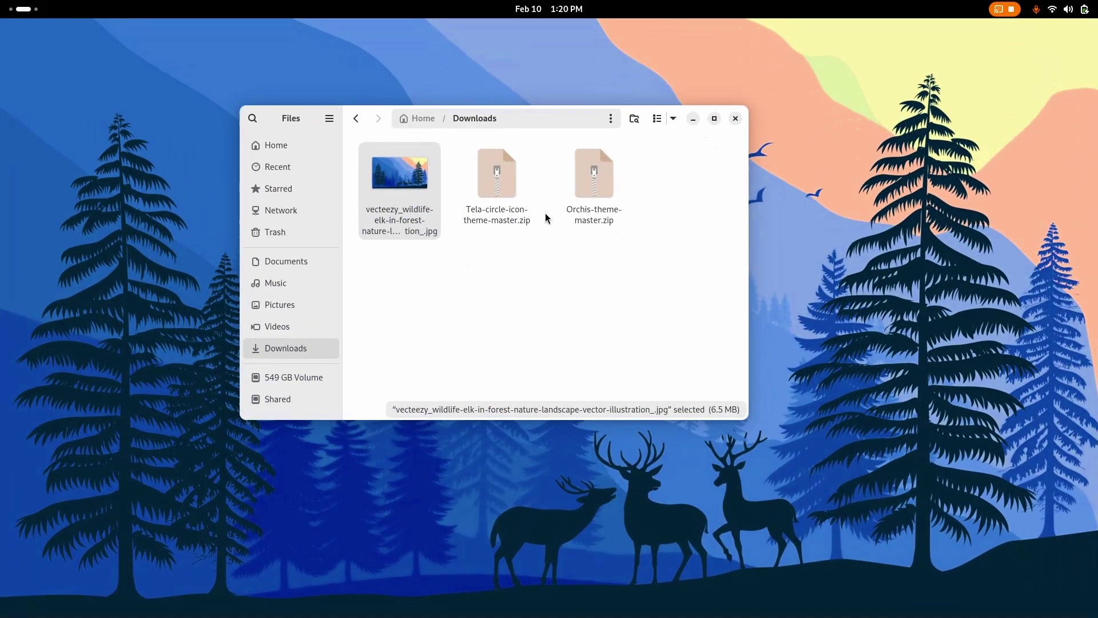
- Select and deselect the zips, minimize Files to view the wallpaper, and bring it back
{"action": "left_click_drag", "start_coordinate": [511, 267], "coordinate": [617, 236]}
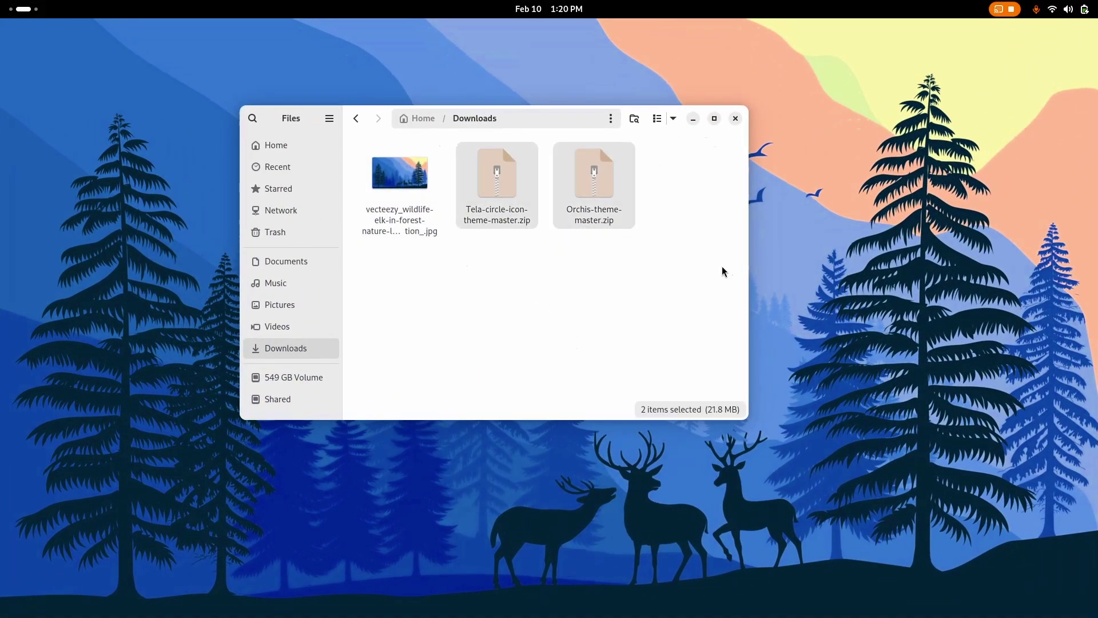
{"action": "left_click_drag", "start_coordinate": [715, 269], "coordinate": [458, 252]}
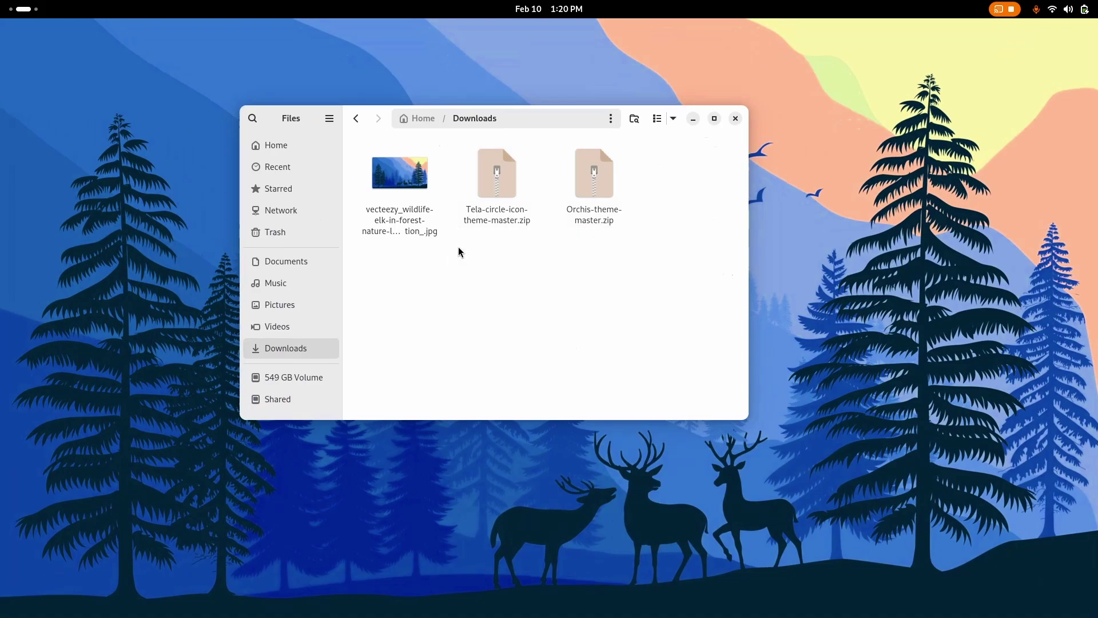
{"action": "left_click", "coordinate": [694, 118]}
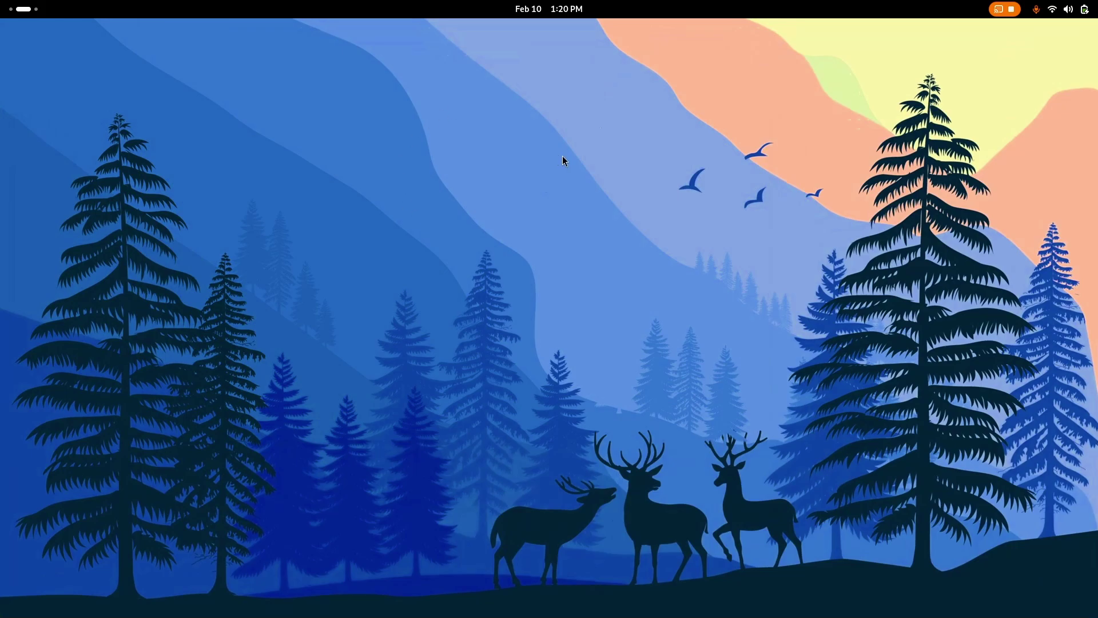
{"action": "key", "text": "super"}
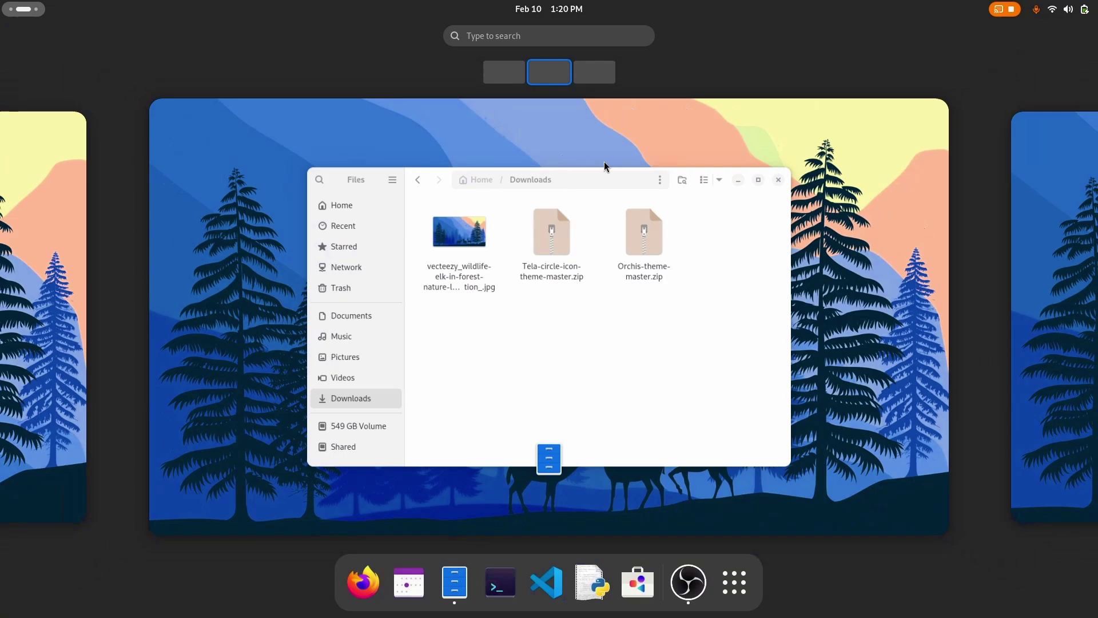
{"action": "left_click", "coordinate": [594, 344]}
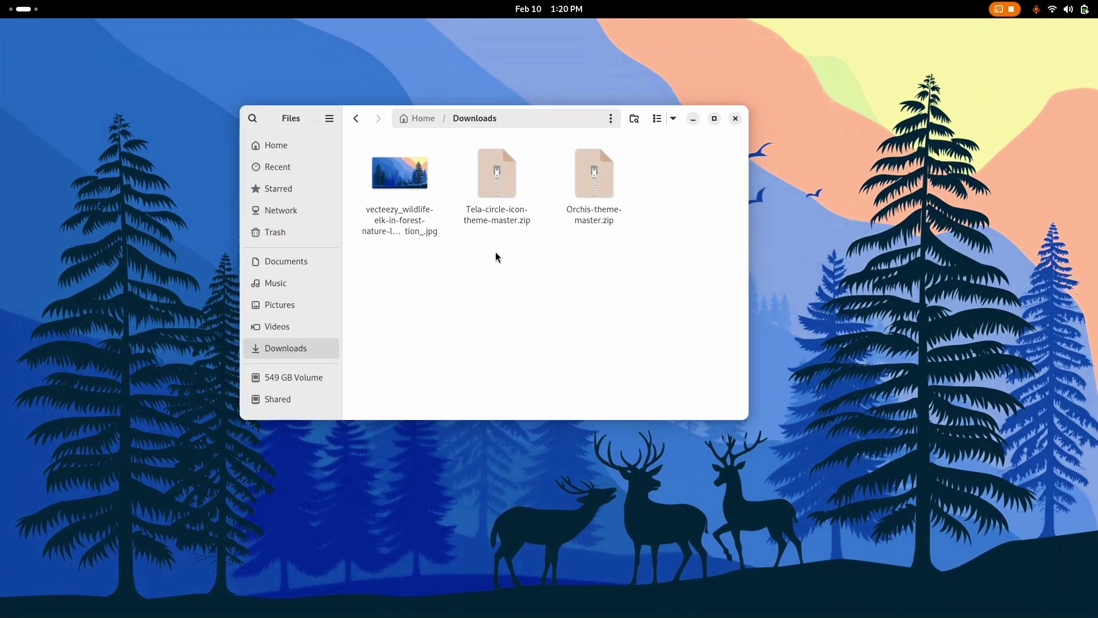
- Extract both theme zip archives, Orchis and Tela-circle, into Downloads
{"action": "left_click_drag", "start_coordinate": [496, 252], "coordinate": [606, 200]}
{"action": "right_click", "coordinate": [606, 199]}
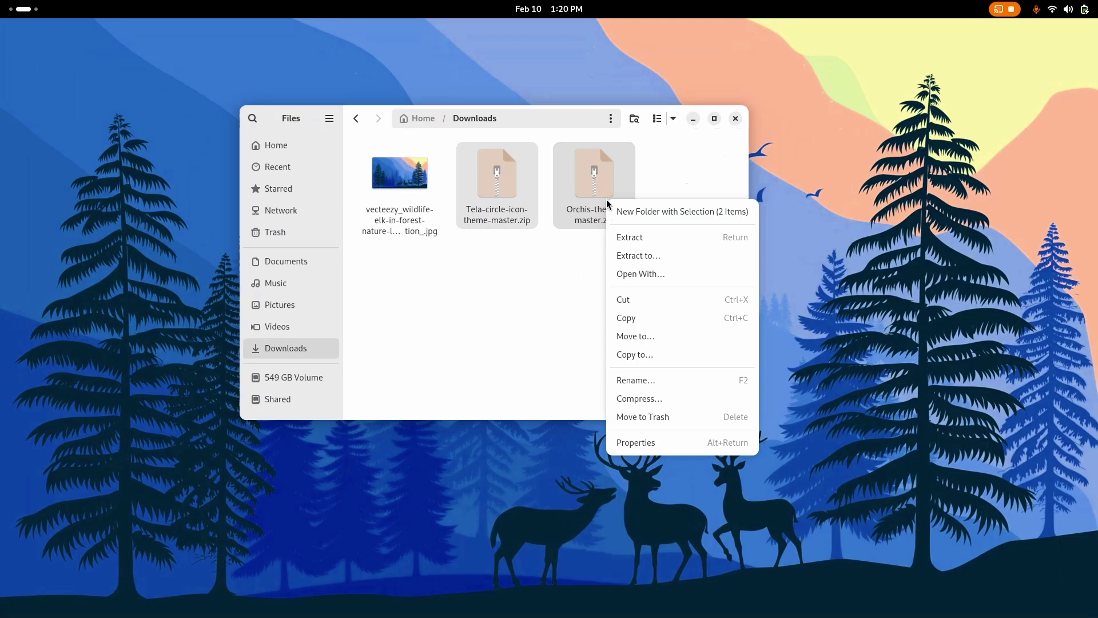
{"action": "left_click", "coordinate": [642, 239]}
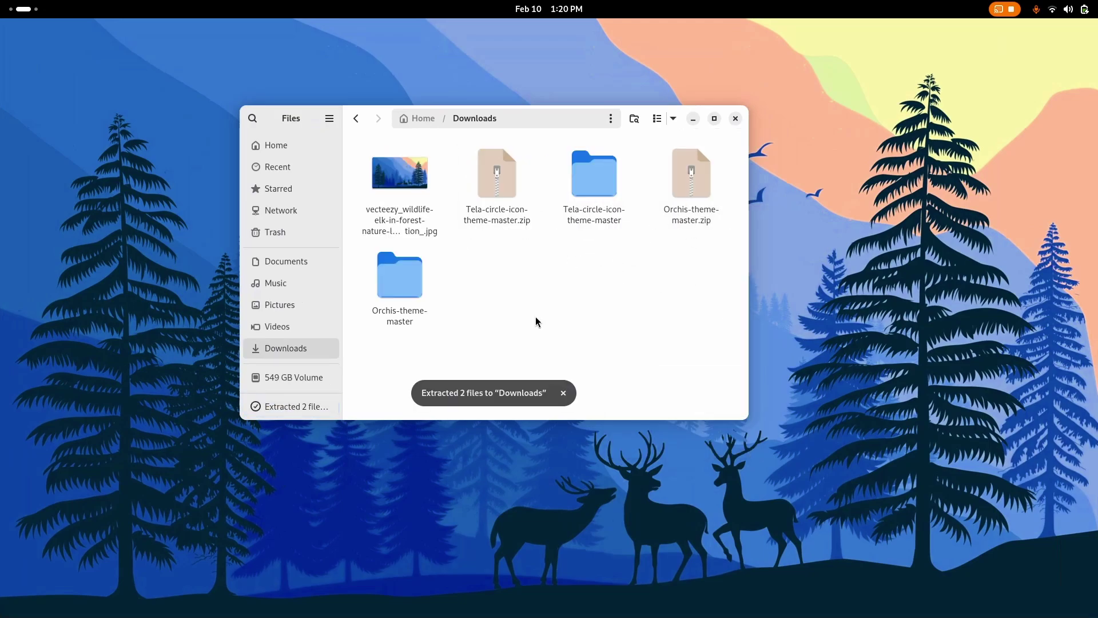
- Open the Orchis-theme-master folder and launch a console inside it
{"action": "double_click", "coordinate": [406, 261]}
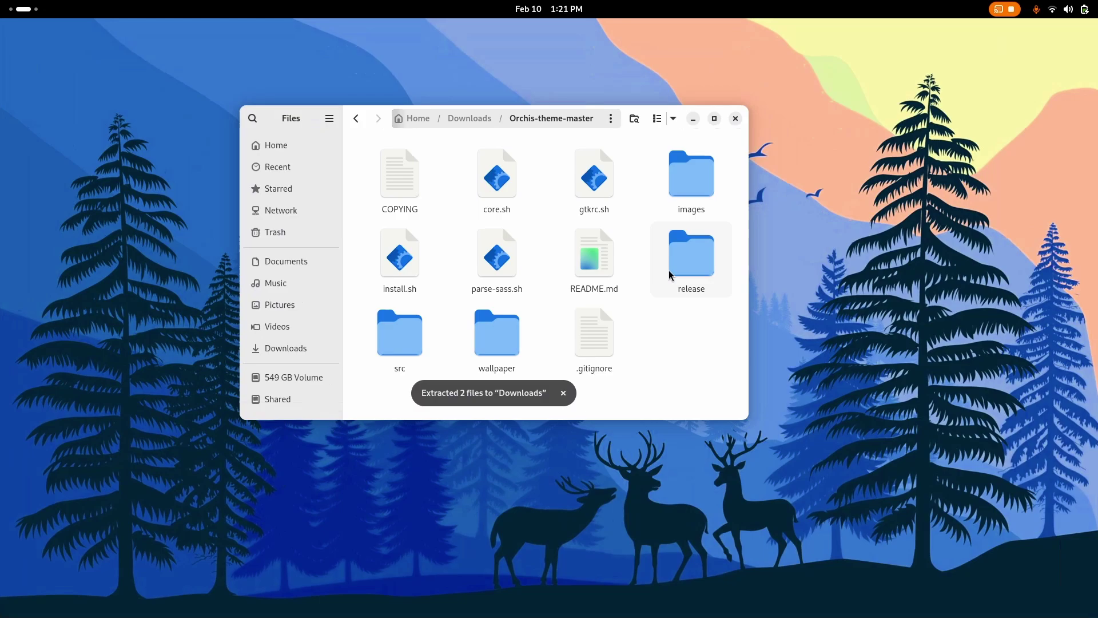
{"action": "right_click", "coordinate": [682, 331]}
{"action": "left_click", "coordinate": [654, 314]}
{"action": "right_click", "coordinate": [652, 299]}
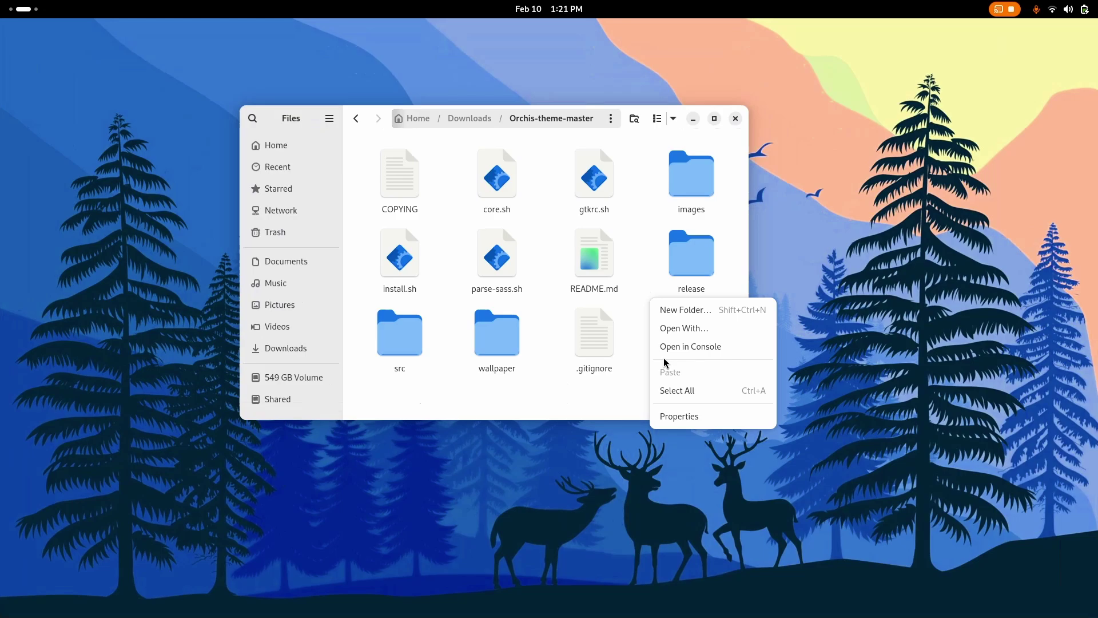
{"action": "left_click", "coordinate": [674, 348]}
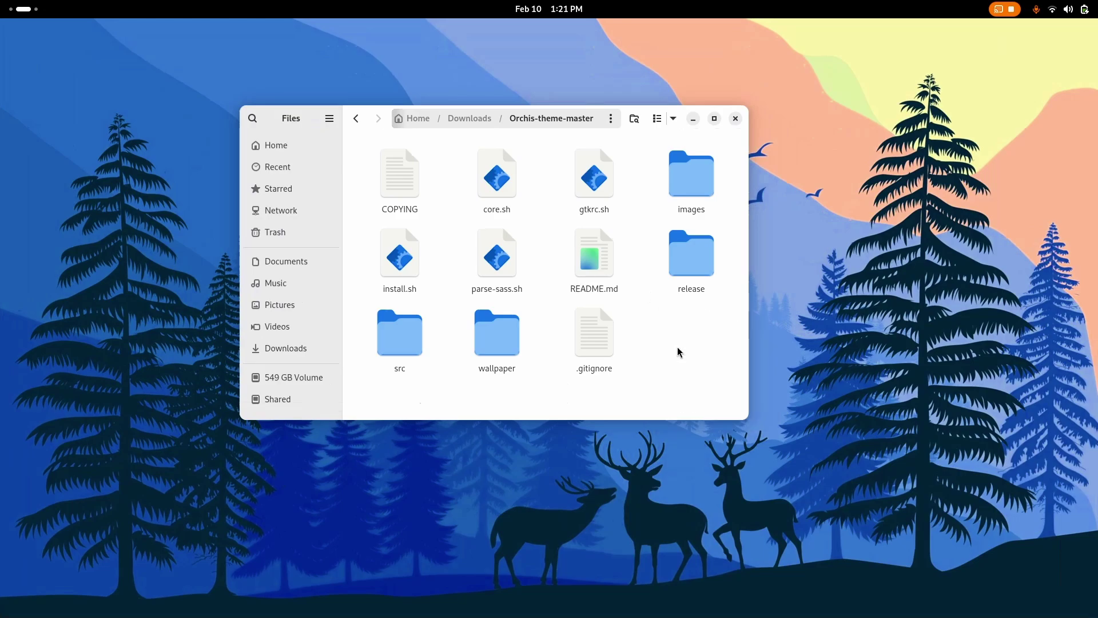
- Run ./install.sh -l in the terminal and move the window to the right while it finishes
{"action": "type", "text": "."}
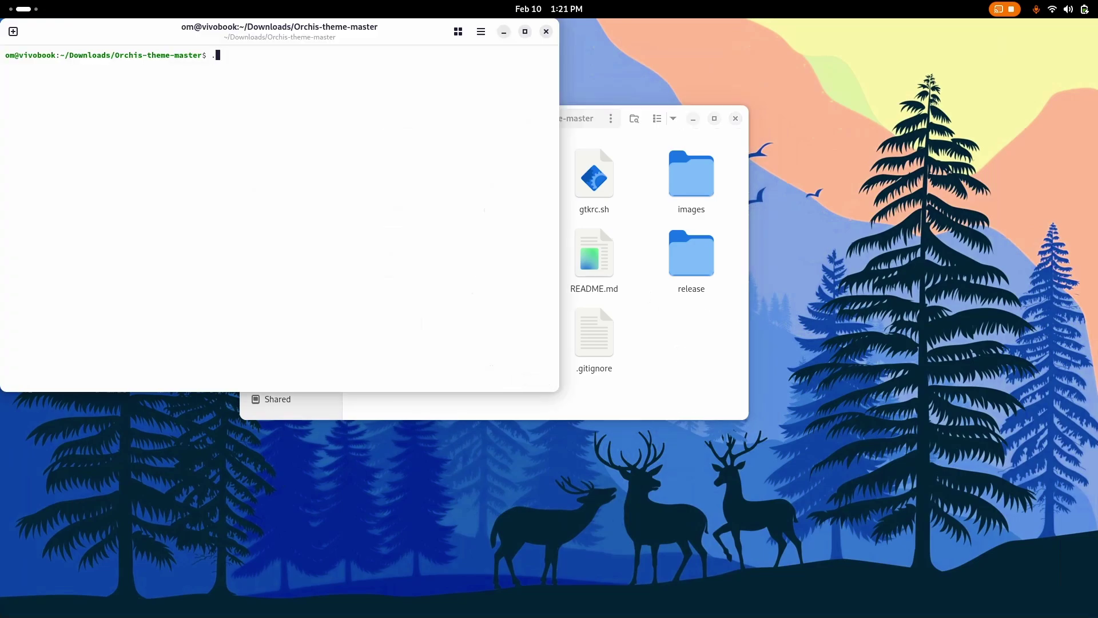
{"action": "type", "text": "/install.sh -l"}
{"action": "key", "text": "Return"}
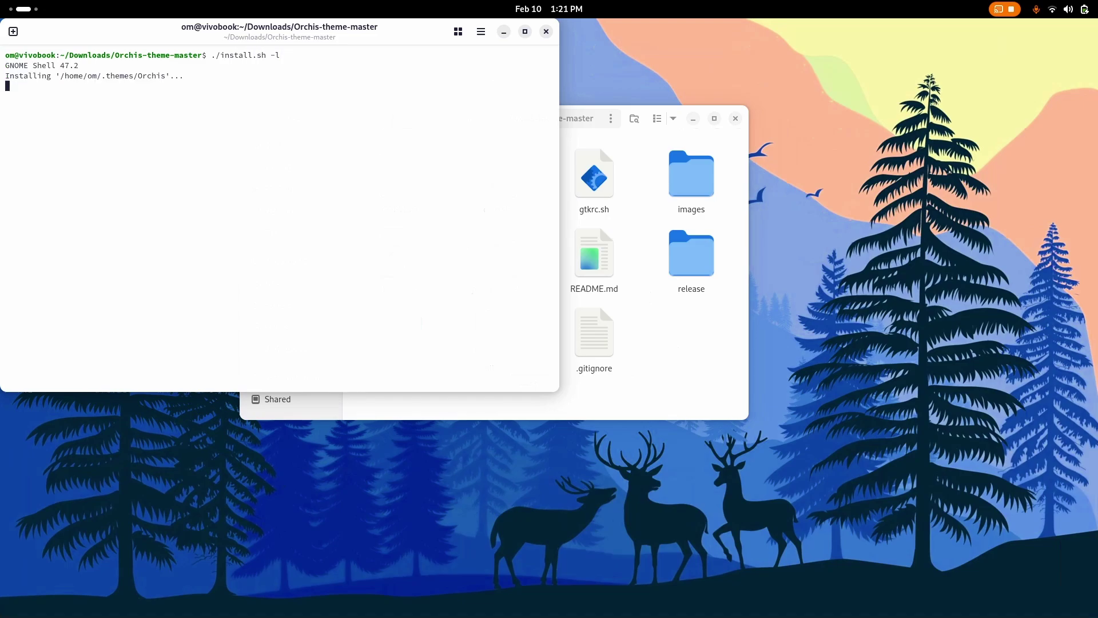
{"action": "left_click_drag", "start_coordinate": [353, 32], "coordinate": [792, 86]}
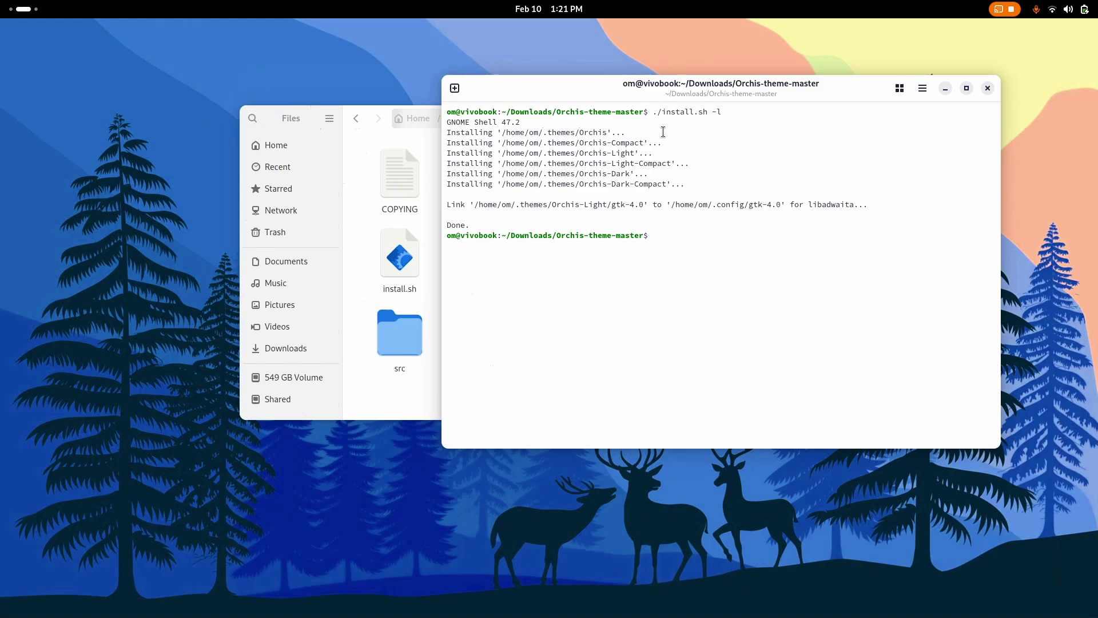
- Close the terminal and run install.sh from Tela-circle-icon-theme-master as a program
{"action": "left_click", "coordinate": [988, 89]}
{"action": "left_click", "coordinate": [475, 118]}
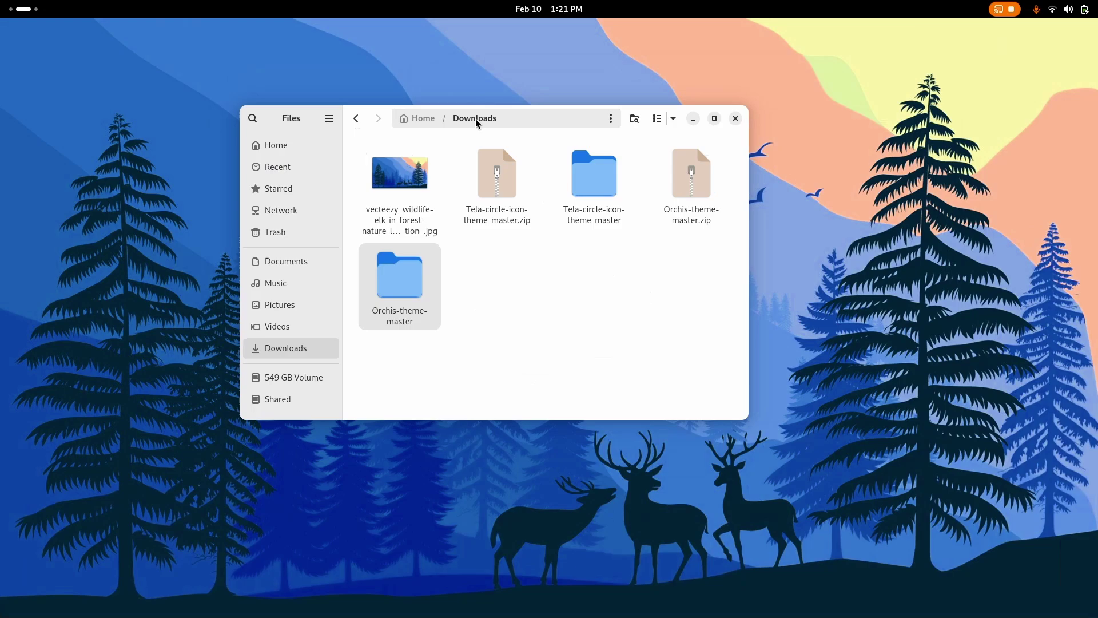
{"action": "double_click", "coordinate": [602, 174]}
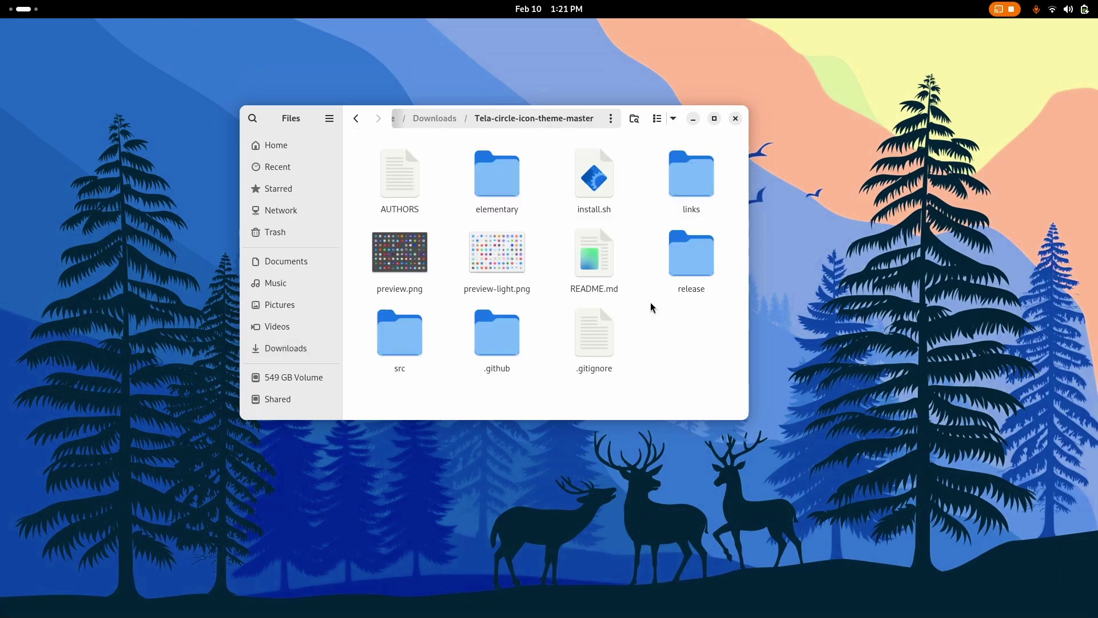
{"action": "right_click", "coordinate": [609, 187]}
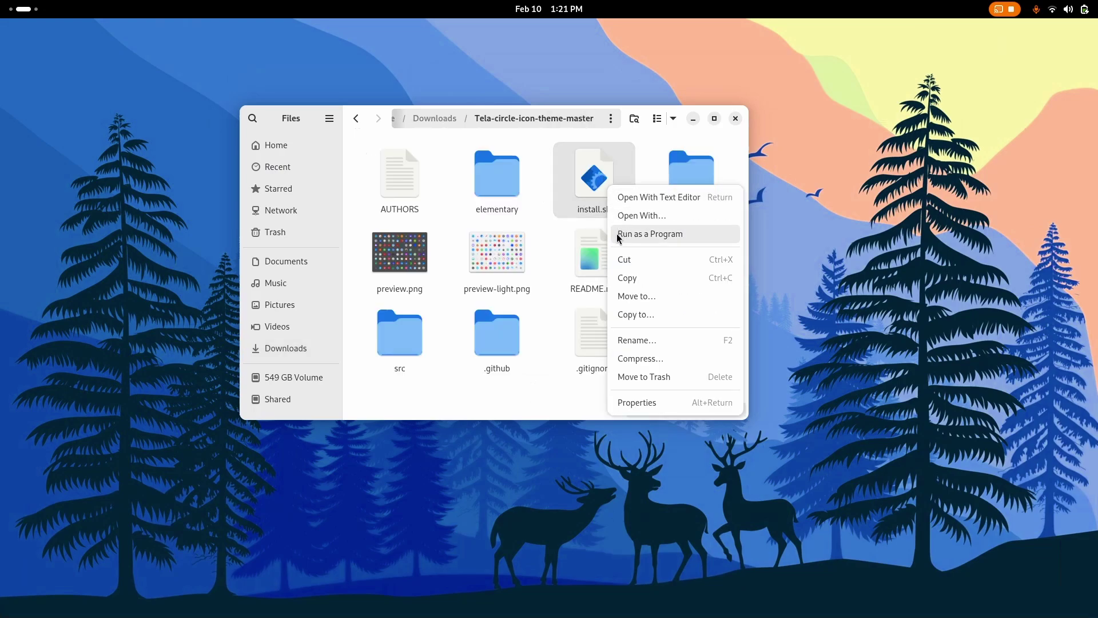
{"action": "left_click", "coordinate": [641, 230]}
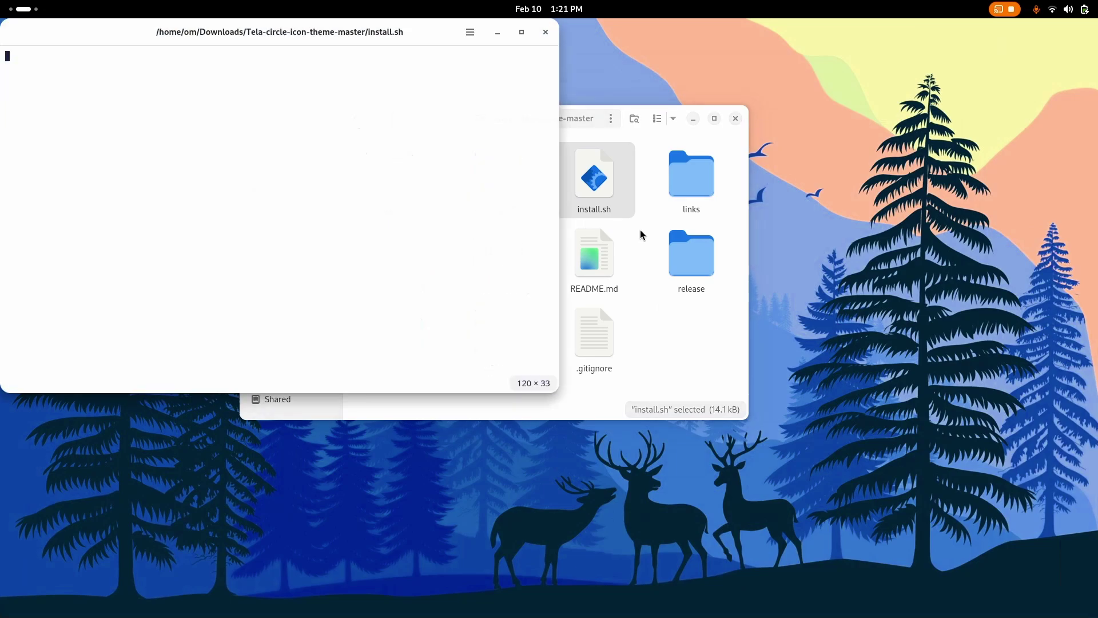
{"action": "key", "text": "super+Page_Up"}
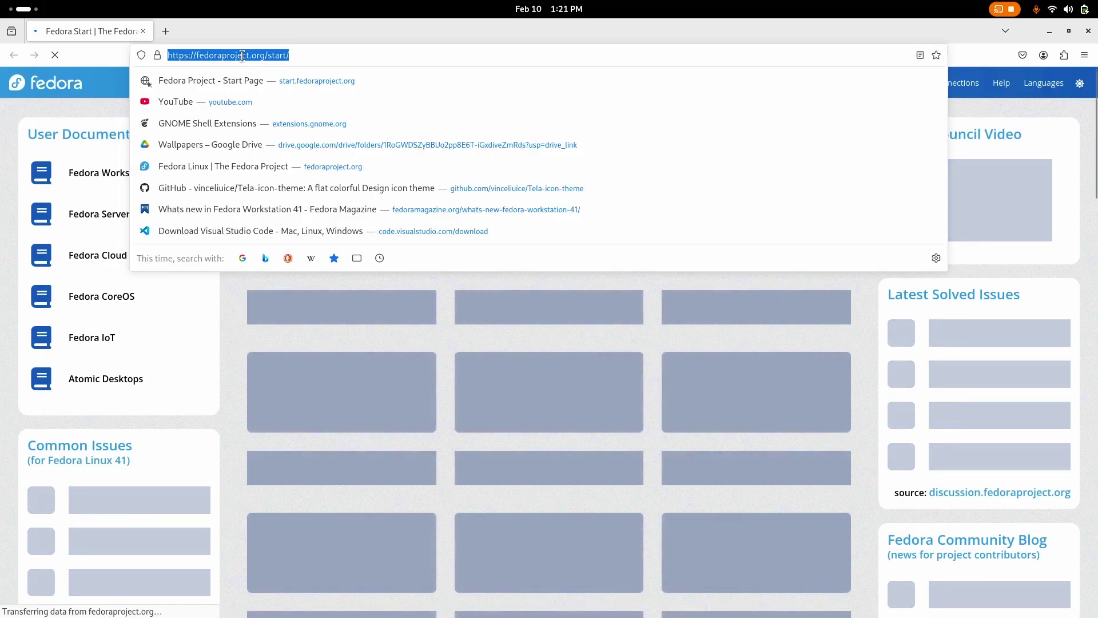
- Search for 'bibata cursor' from the Firefox address bar
{"action": "key", "text": "End"}
{"action": "key", "text": "BackSpace"}
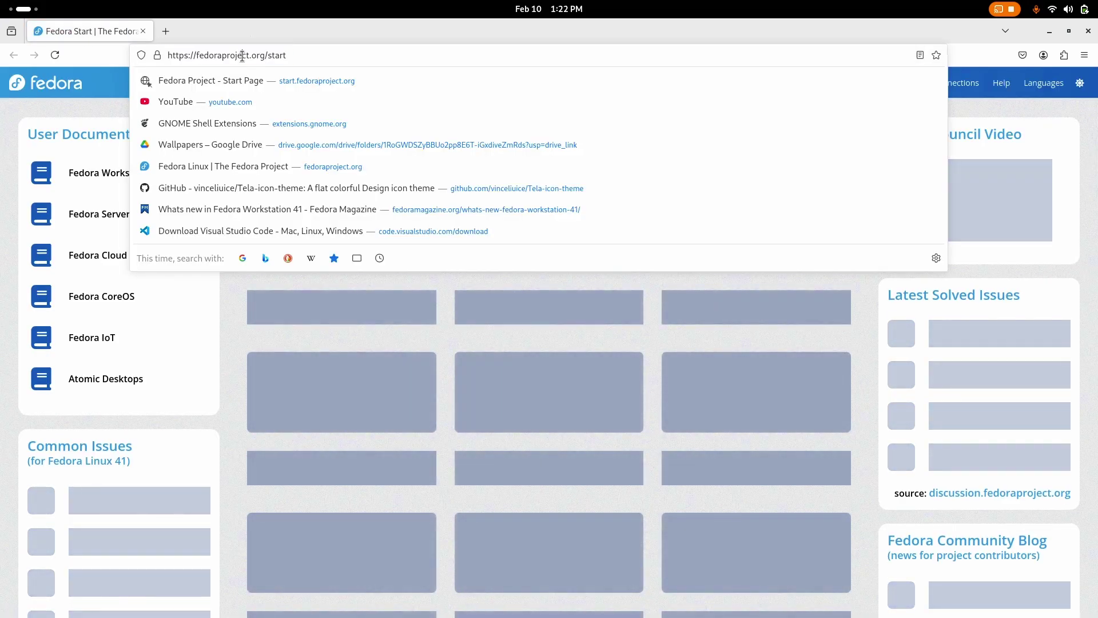
{"action": "double_click", "coordinate": [242, 55]}
{"action": "triple_click", "coordinate": [242, 55]}
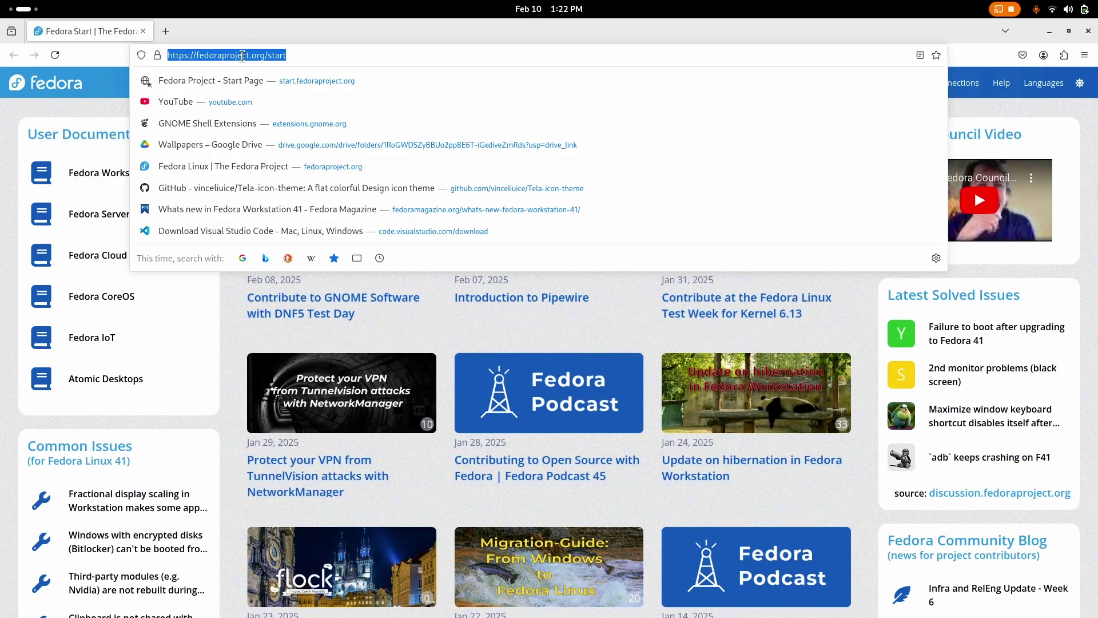
{"action": "type", "text": "bibata"}
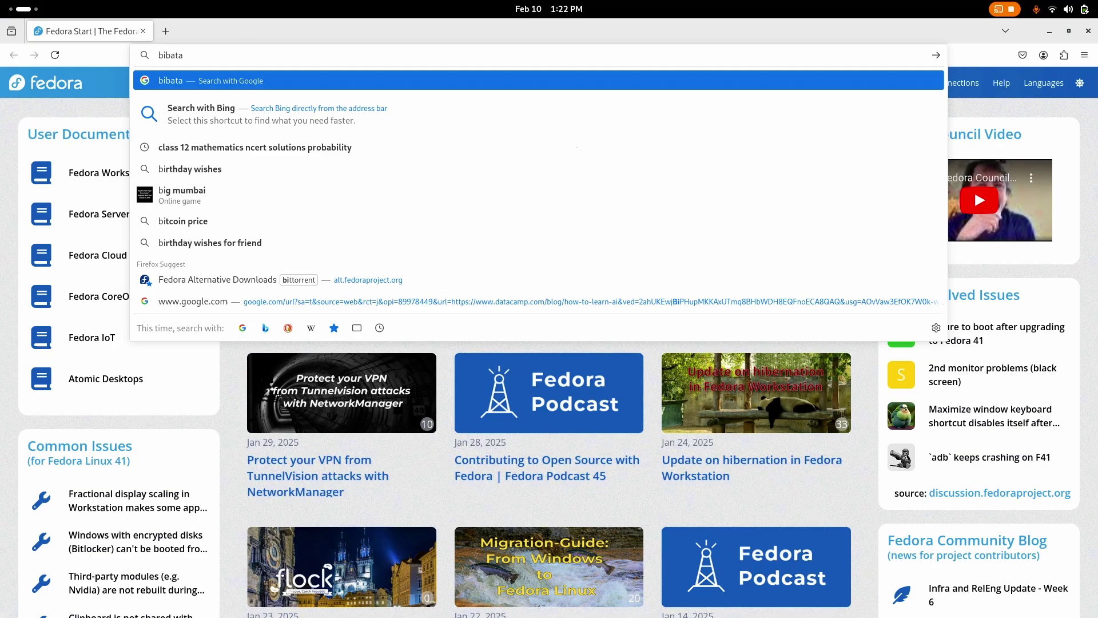
{"action": "key", "text": "Down"}
{"action": "key", "text": "Return"}
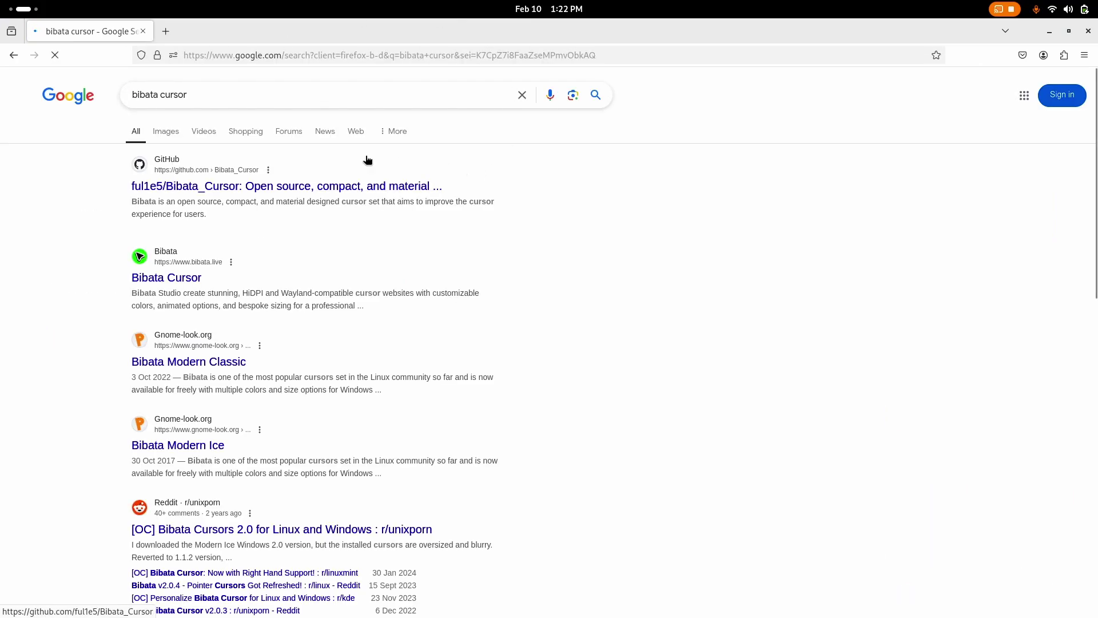
- Open the Bibata_Cursor GitHub README and select its Fedora 'sudo dnf copr enable' command
{"action": "left_click", "coordinate": [326, 187]}
{"action": "scroll", "coordinate": [356, 353], "scroll_direction": "down", "scroll_amount": 10}
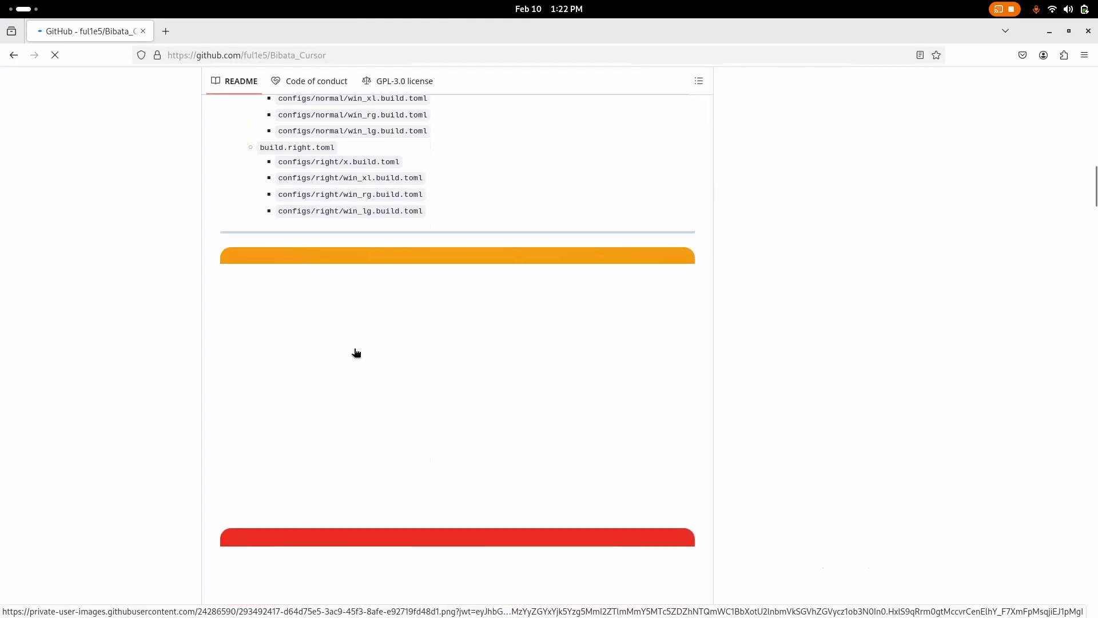
{"action": "scroll", "coordinate": [355, 353], "scroll_direction": "down", "scroll_amount": 15}
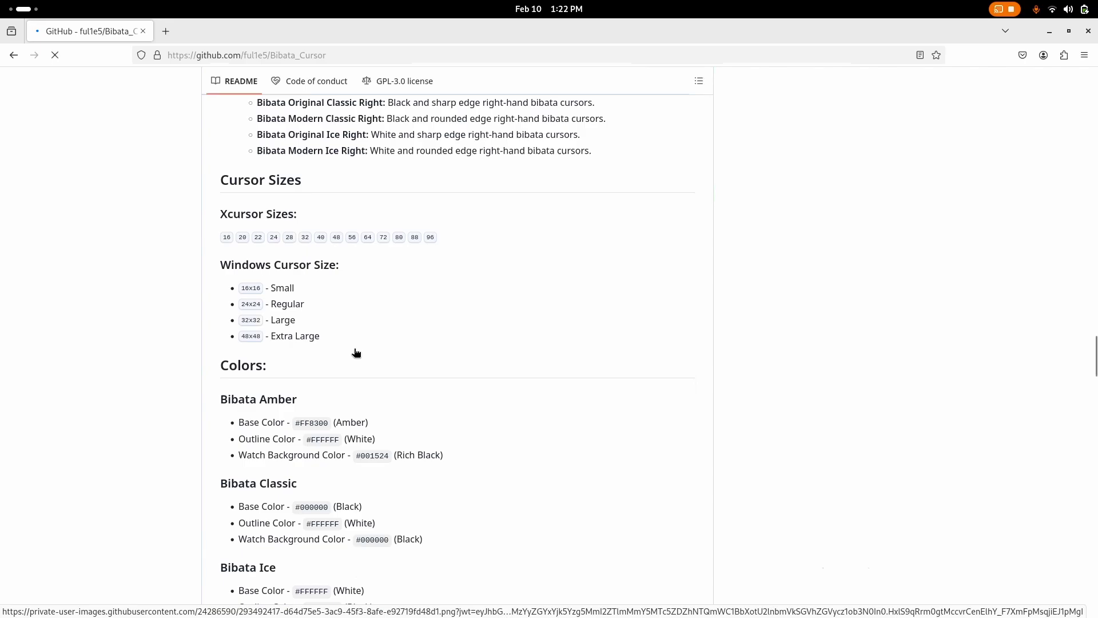
{"action": "scroll", "coordinate": [380, 301], "scroll_direction": "down", "scroll_amount": 2}
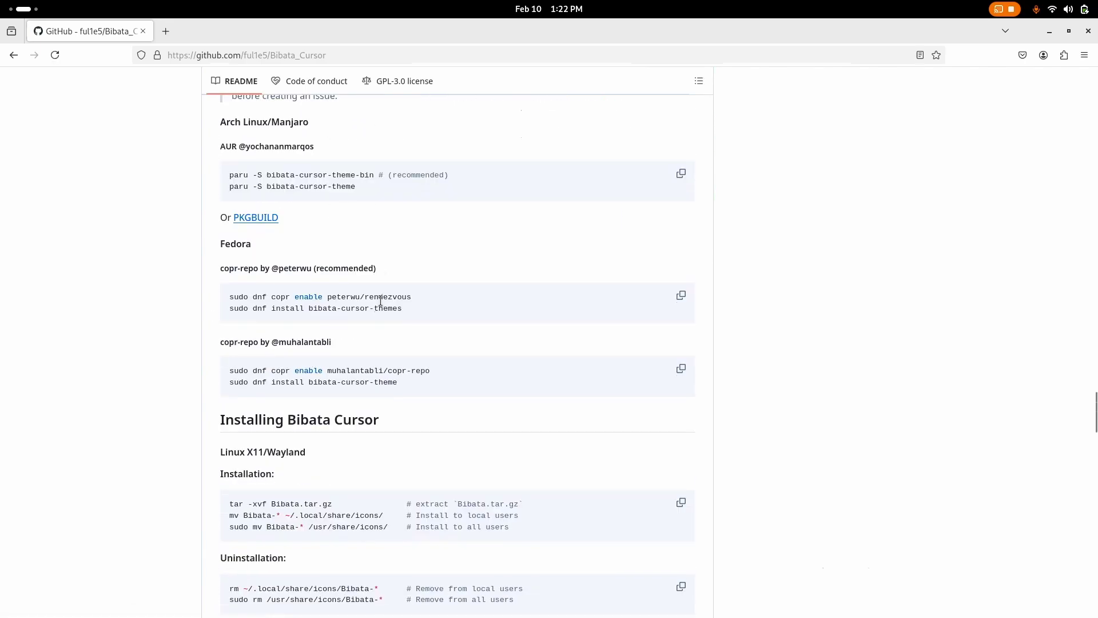
{"action": "triple_click", "coordinate": [383, 296]}
{"action": "key", "text": "super+c"}
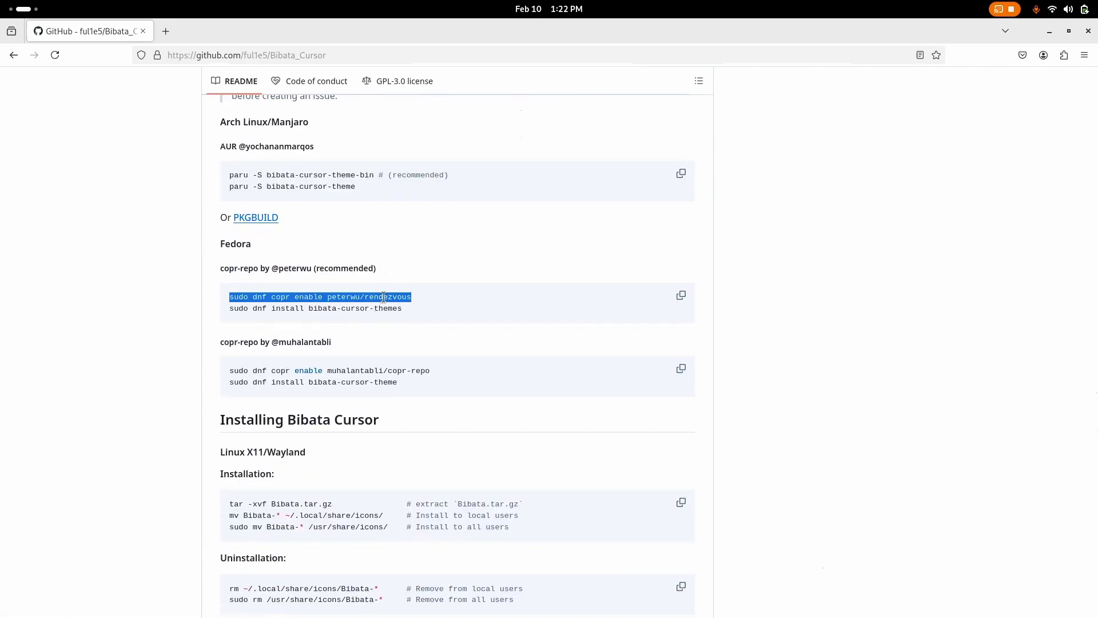
{"action": "key", "text": "super"}
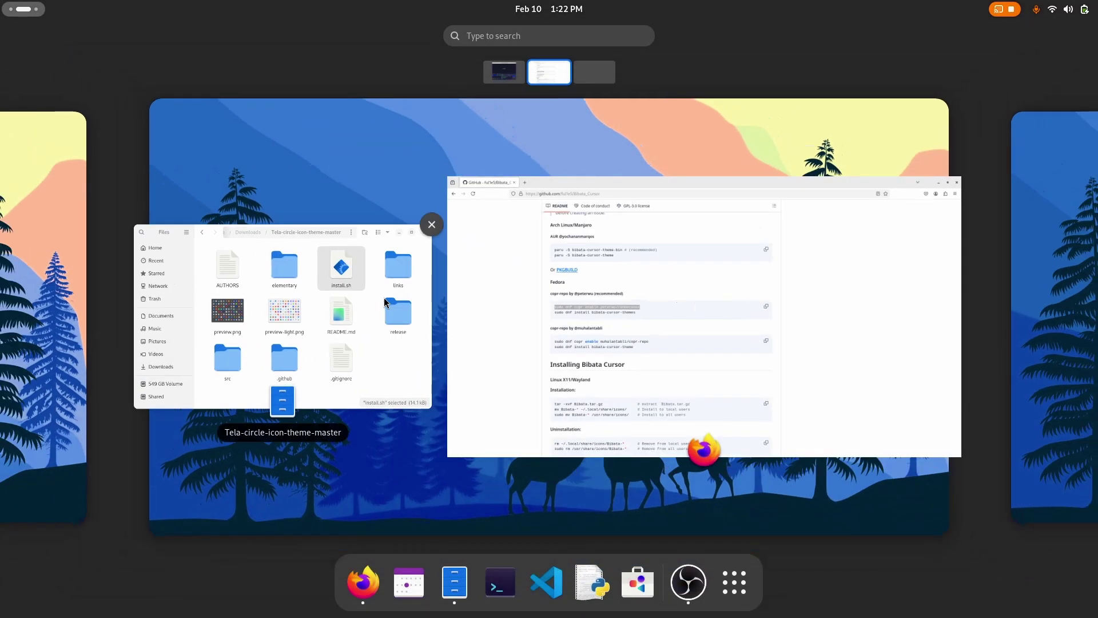
- Run the pasted copr enable command in a terminal, giving the sudo password and confirming y
{"action": "left_click", "coordinate": [489, 578]}
{"action": "right_click", "coordinate": [713, 221]}
{"action": "left_click", "coordinate": [743, 270]}
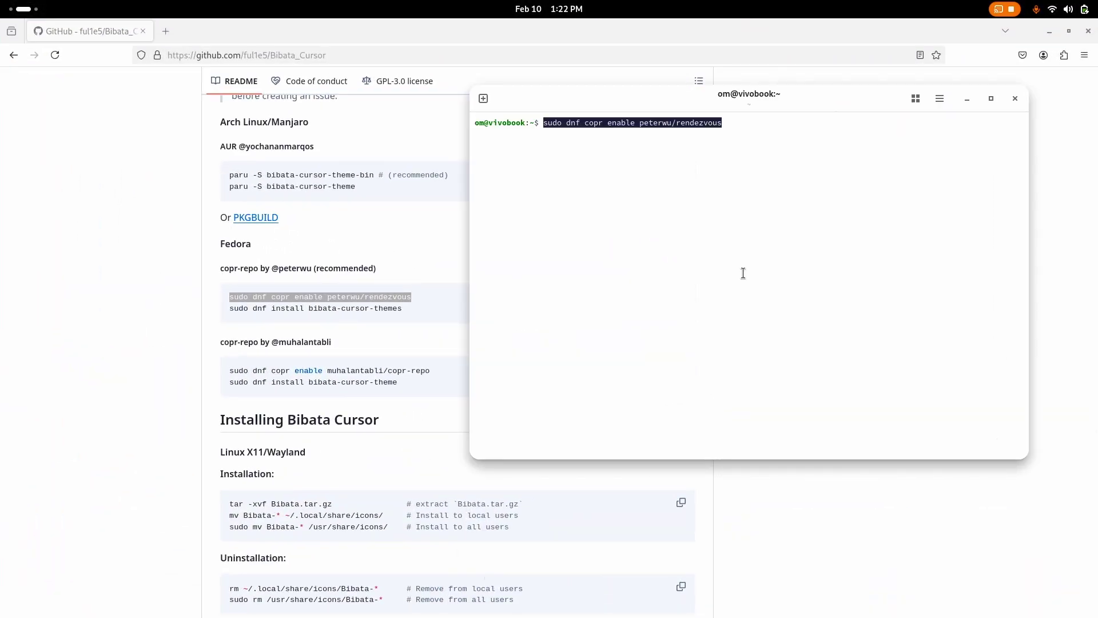
{"action": "key", "text": "Return"}
{"action": "key", "text": "Return"}
{"action": "type", "text": "y"}
{"action": "key", "text": "Return"}
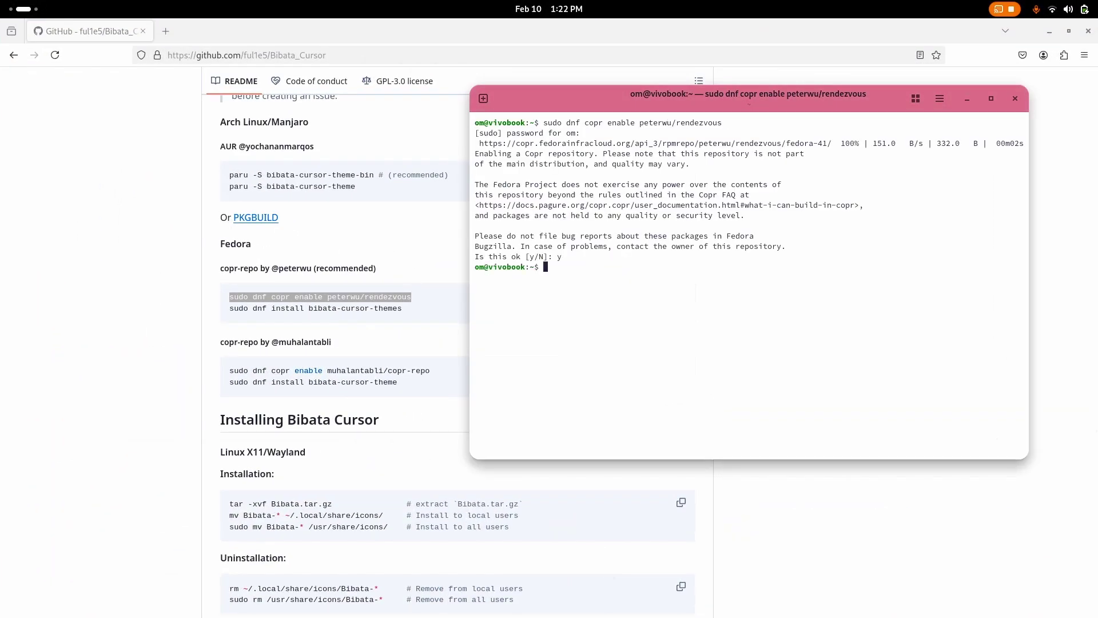
- Copy the 'sudo dnf install bibata-cursor-themes' line from Firefox and run it in the terminal
{"action": "key", "text": "alt+Tab"}
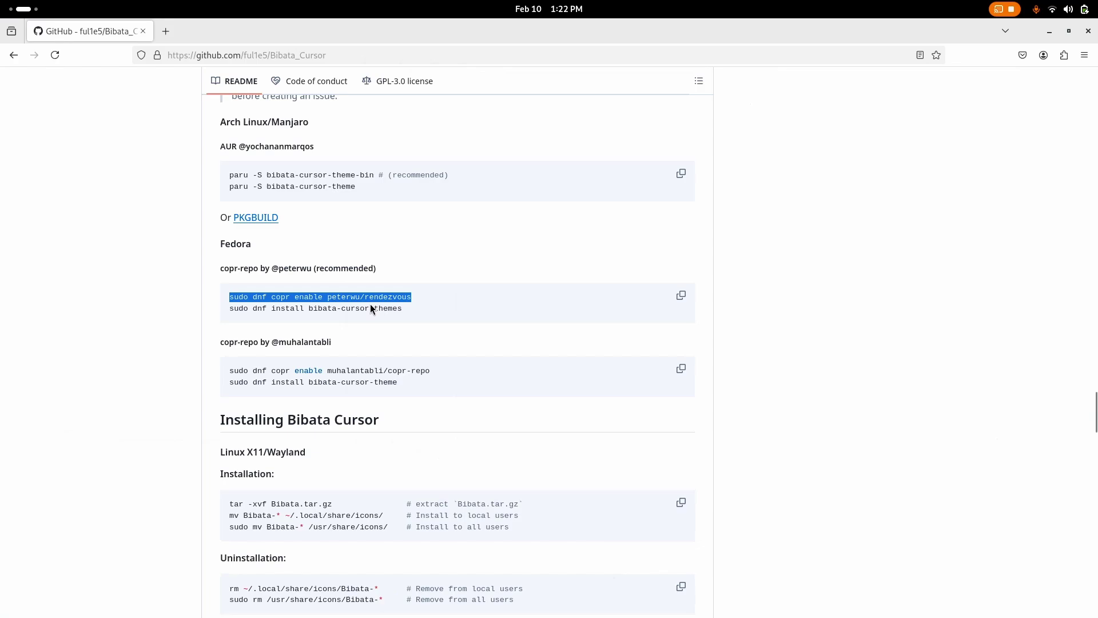
{"action": "triple_click", "coordinate": [366, 308]}
{"action": "key", "text": "super+c"}
{"action": "key", "text": "alt+Tab"}
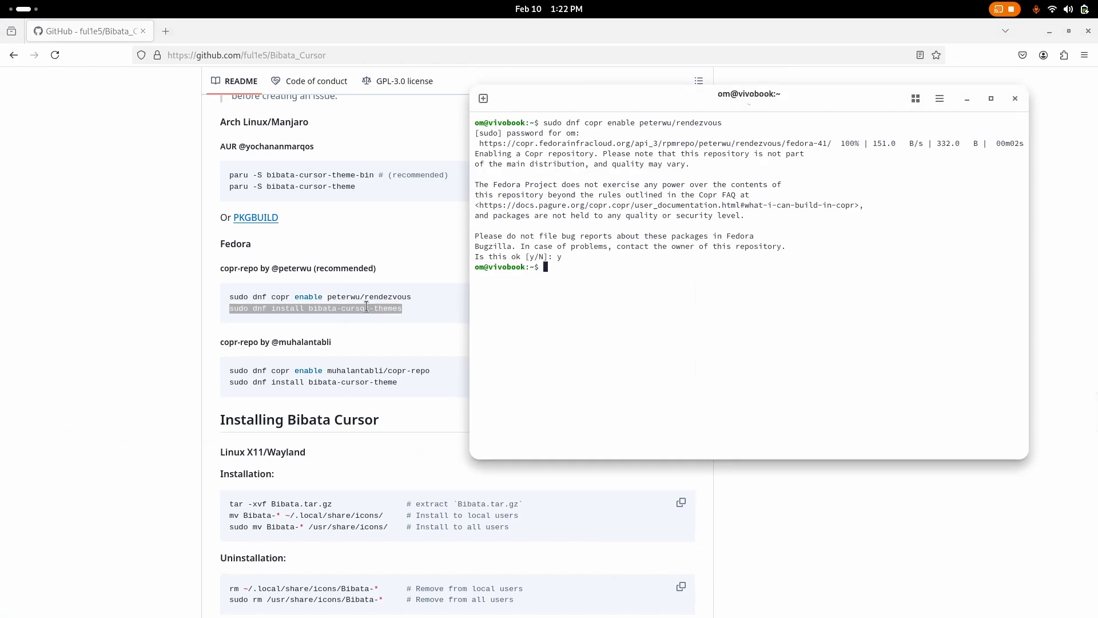
{"action": "right_click", "coordinate": [656, 276]}
{"action": "left_click", "coordinate": [688, 322]}
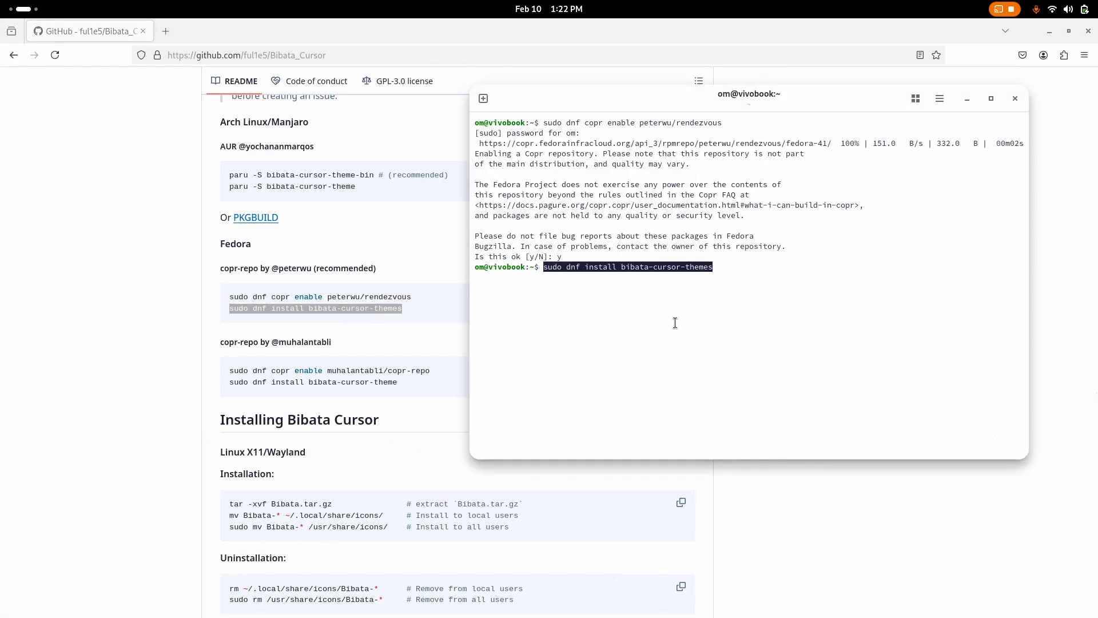
{"action": "key", "text": "Return"}
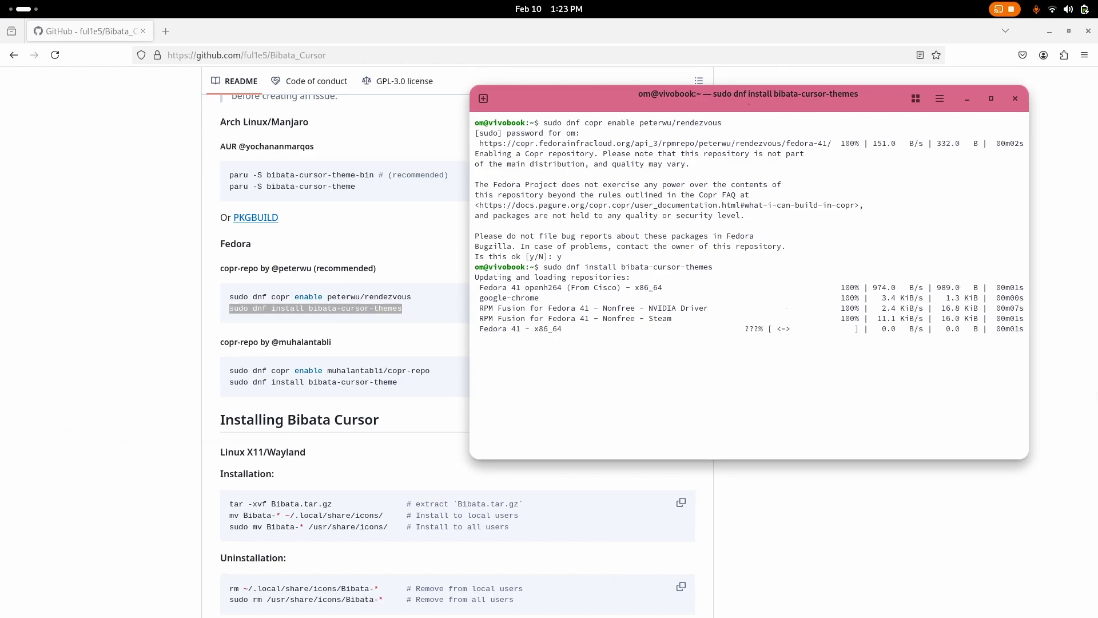
- Load extensions.gnome.org in a new Firefox tab
{"action": "left_click", "coordinate": [166, 32]}
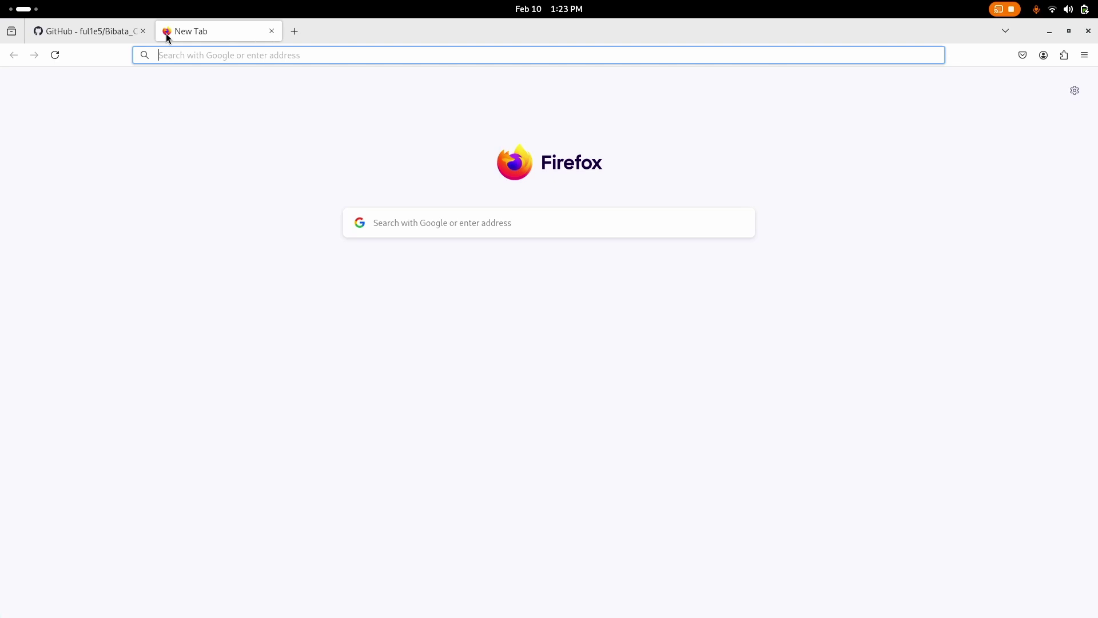
{"action": "left_click", "coordinate": [191, 55]}
{"action": "type", "text": "extensions.gnome.org/"}
{"action": "key", "text": "Right"}
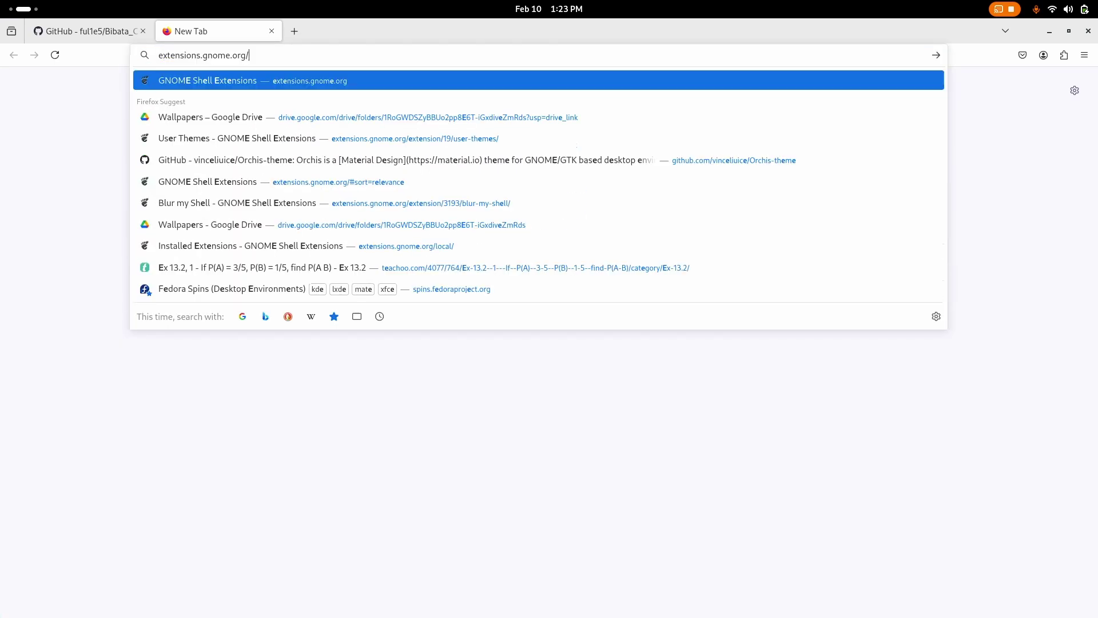
{"action": "key", "text": "Return"}
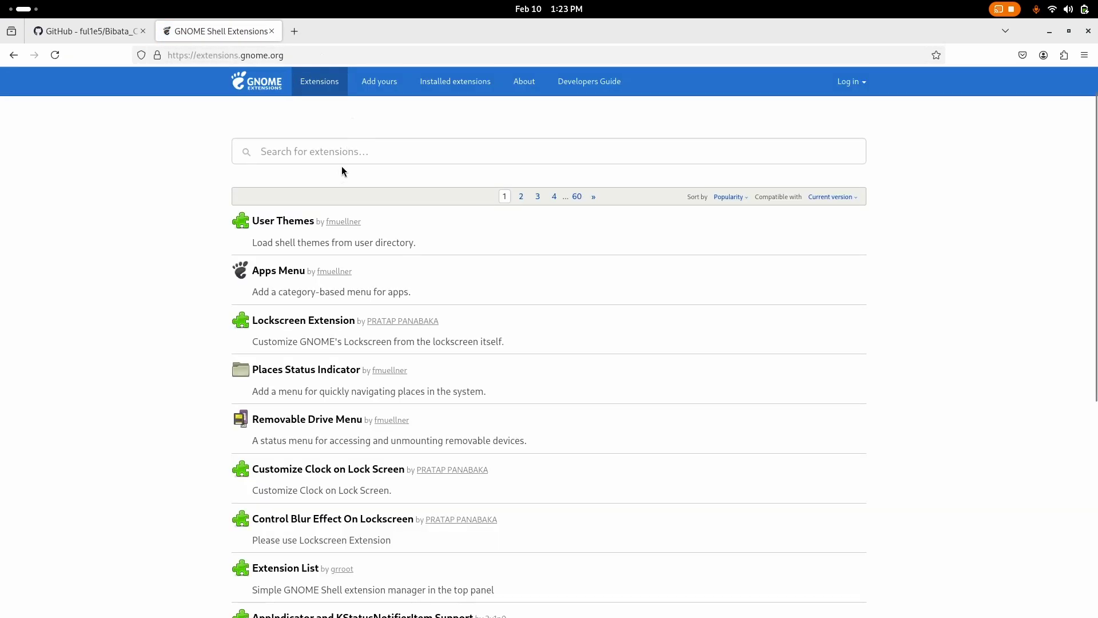
- Open the User Themes extension page in its own tab and switch to it
{"action": "right_click", "coordinate": [289, 220]}
{"action": "left_click", "coordinate": [300, 227]}
{"action": "left_click", "coordinate": [341, 31]}
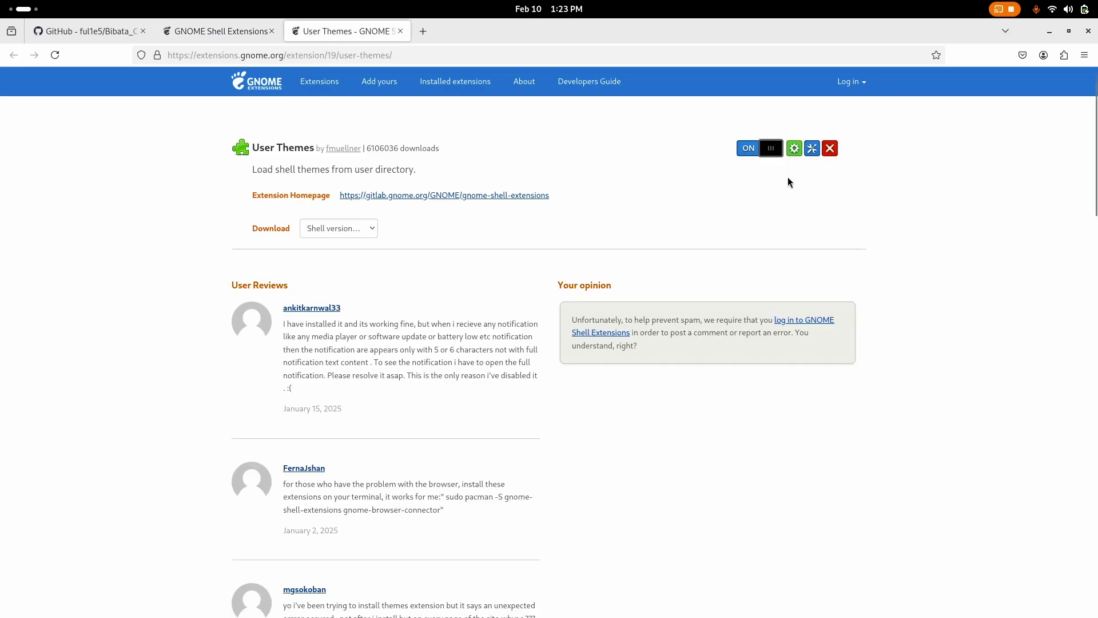
- Search the extensions list for 'blur my shell'
{"action": "left_click", "coordinate": [252, 33]}
{"action": "left_click", "coordinate": [275, 151]}
{"action": "type", "text": "b"}
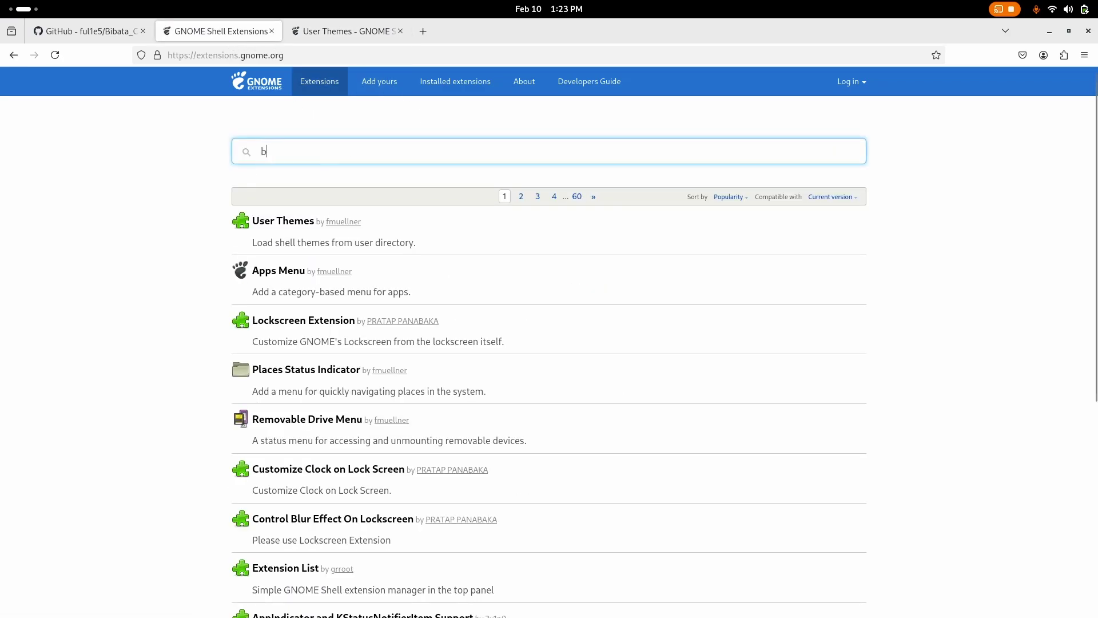
{"action": "type", "text": "lur my shell"}
{"action": "key", "text": "Return"}
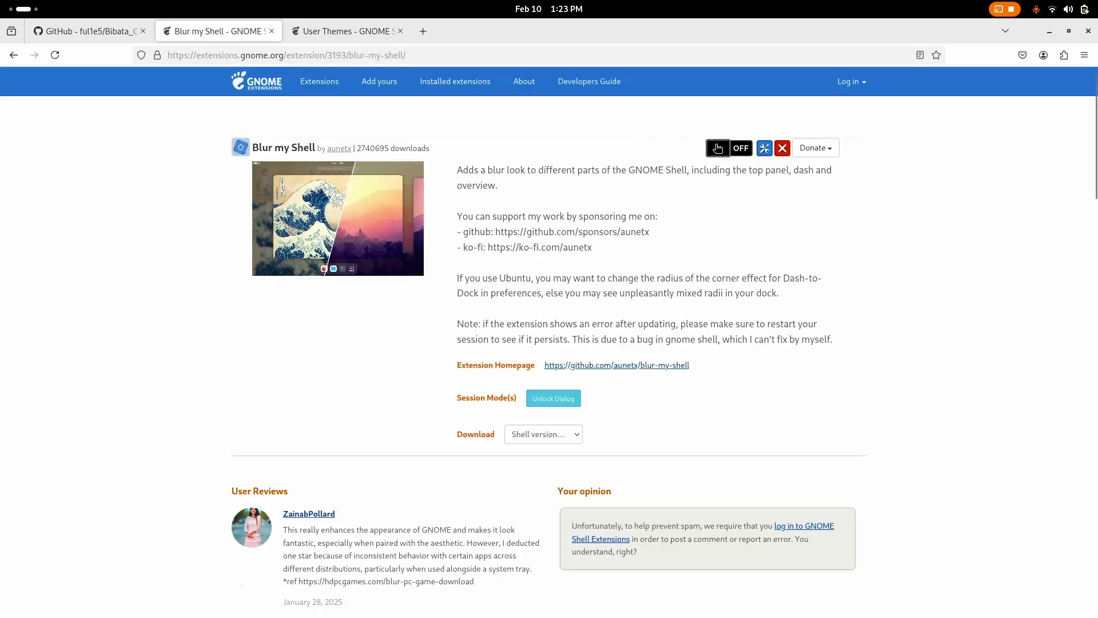
- In Blur my Shell settings, toggle panel blur on and back off, then close them
{"action": "left_click", "coordinate": [765, 151]}
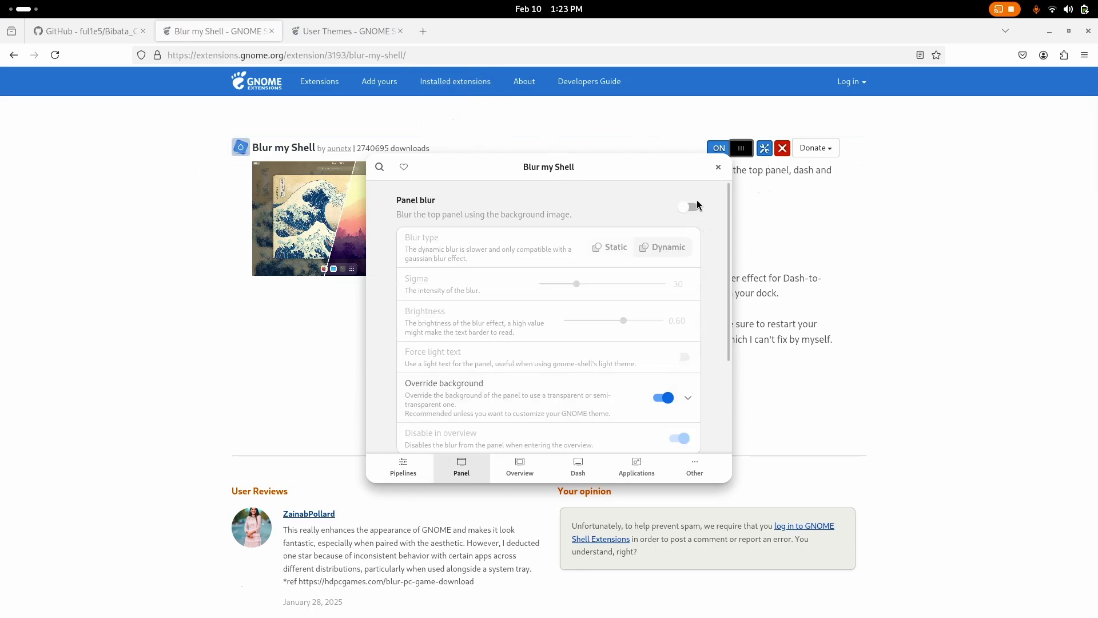
{"action": "left_click", "coordinate": [687, 208]}
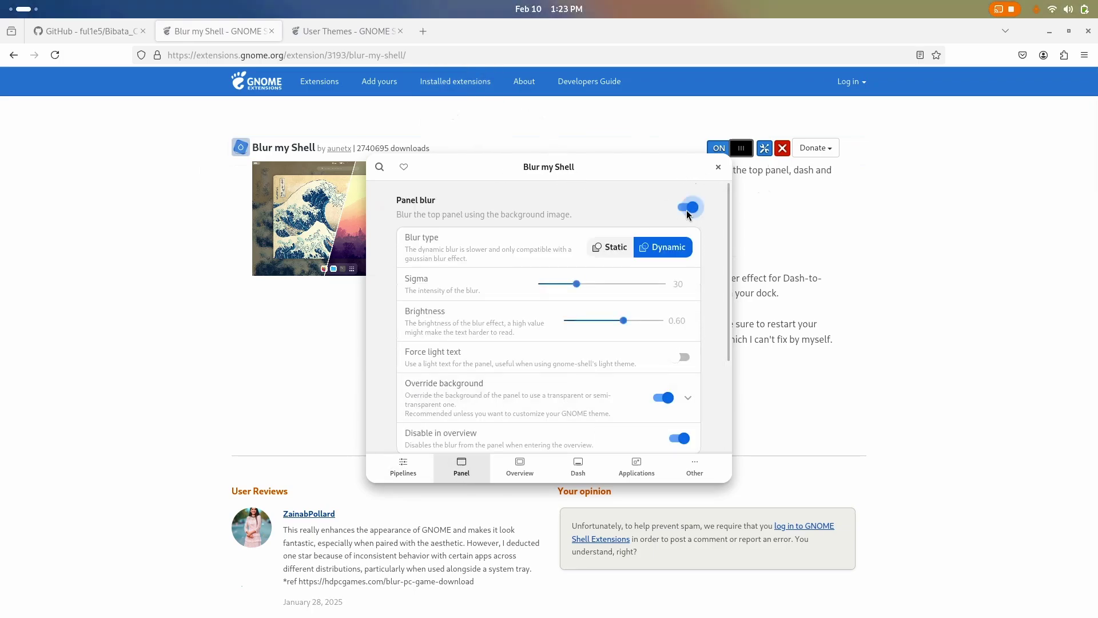
{"action": "left_click", "coordinate": [688, 208]}
{"action": "left_click", "coordinate": [719, 166]}
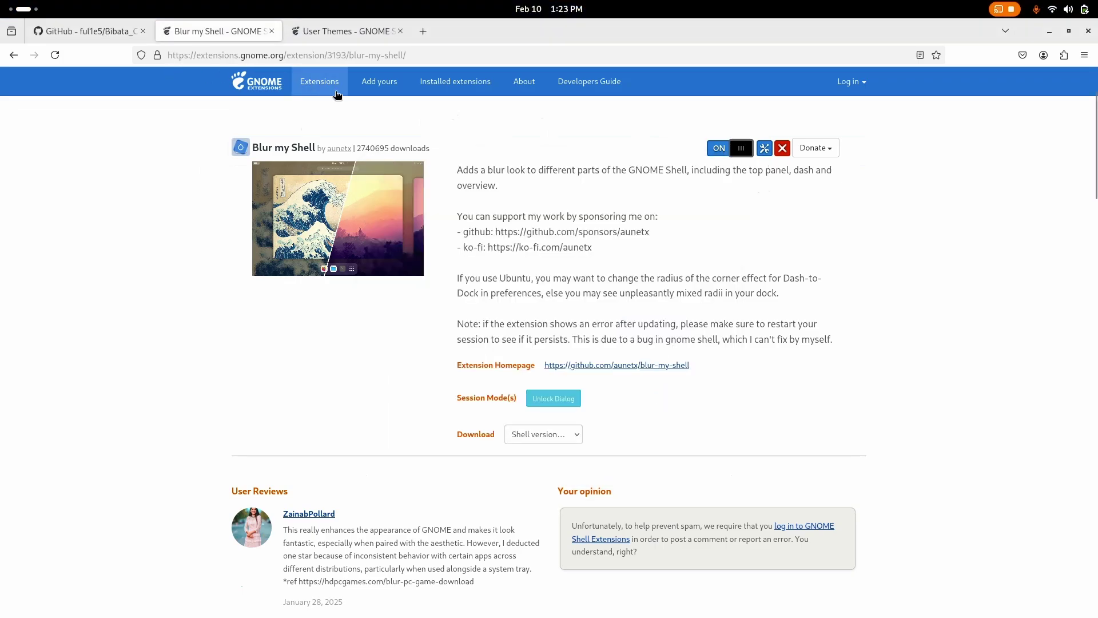
- Search the extensions site for 'dashtodock' and open the Dash to Dock page
{"action": "left_click", "coordinate": [319, 82]}
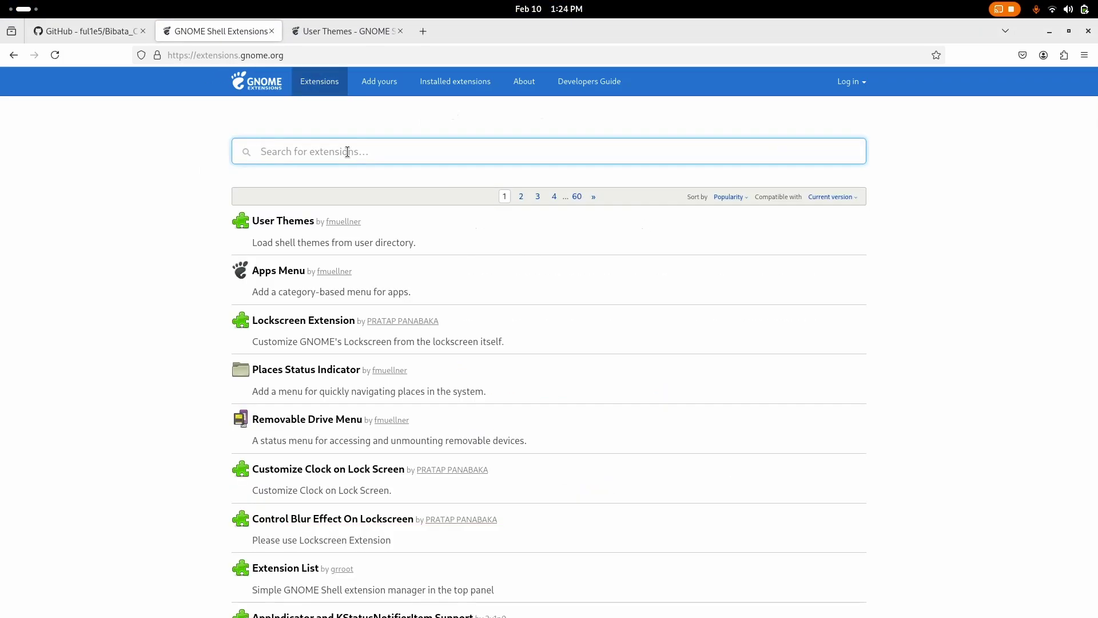
{"action": "type", "text": "dashtodock"}
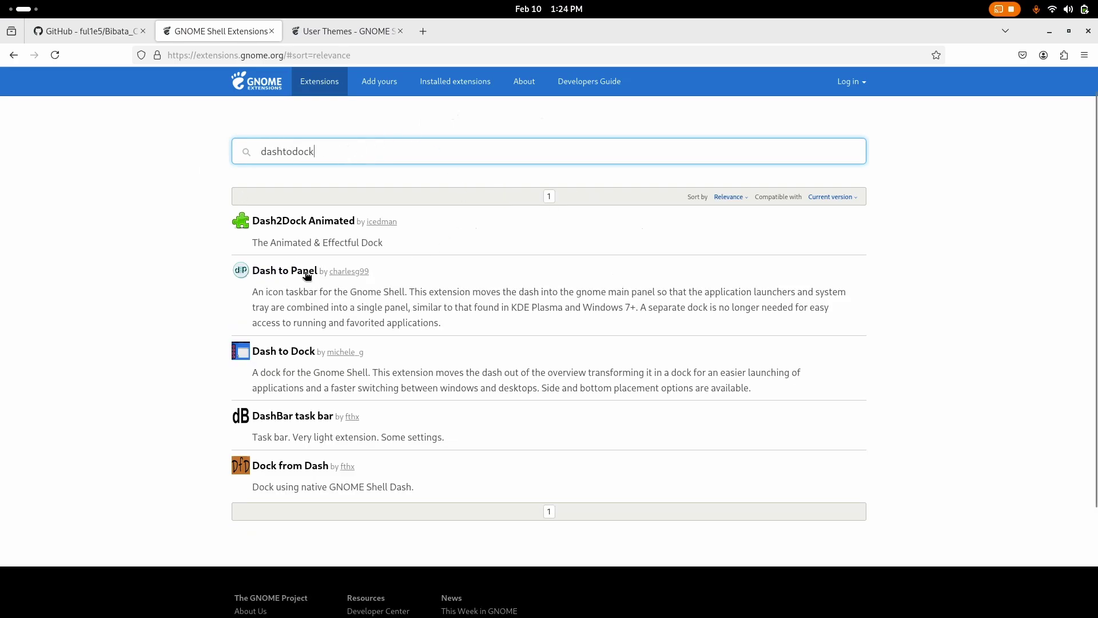
{"action": "left_click", "coordinate": [282, 356]}
- Visit the empty third workspace and return, then close the Dash to Dock and User Themes tabs
{"action": "key", "text": "super"}
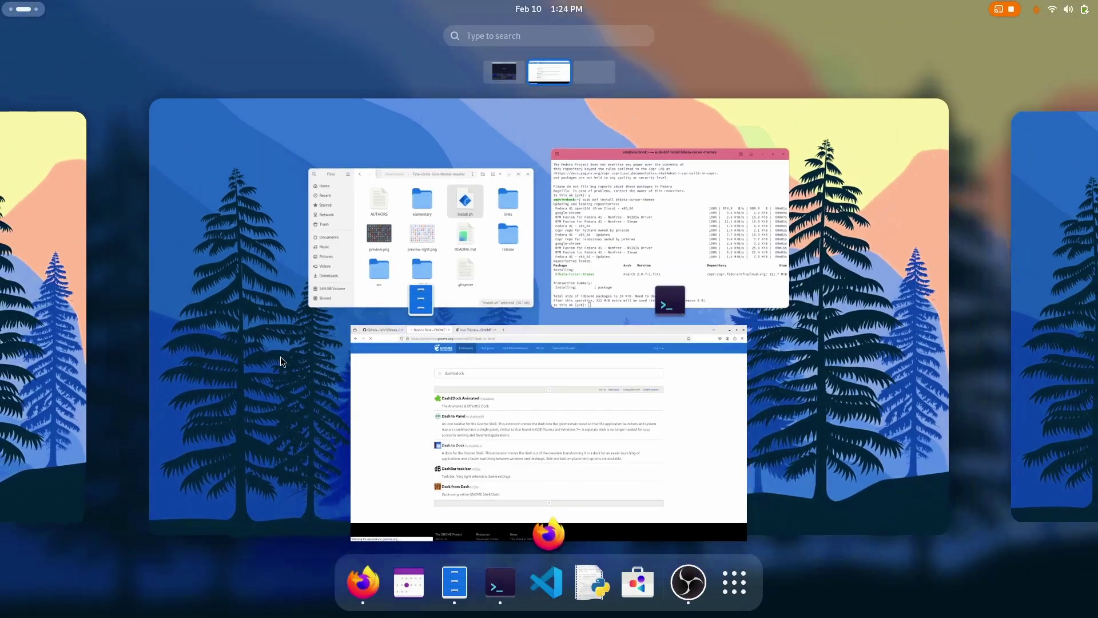
{"action": "key", "text": "super+Page_Down"}
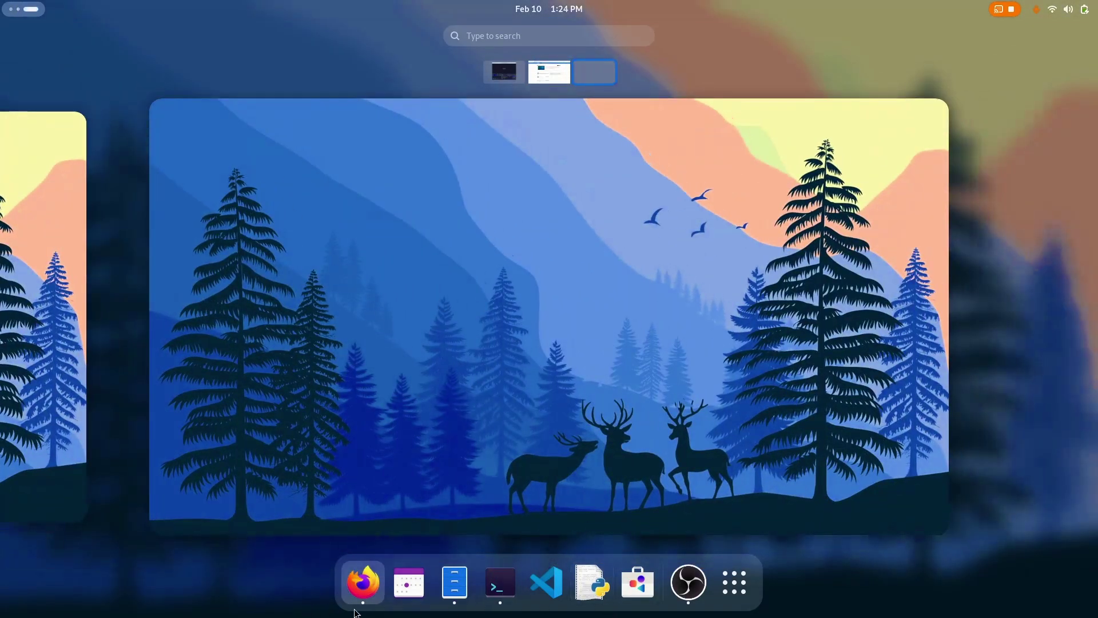
{"action": "key", "text": "super"}
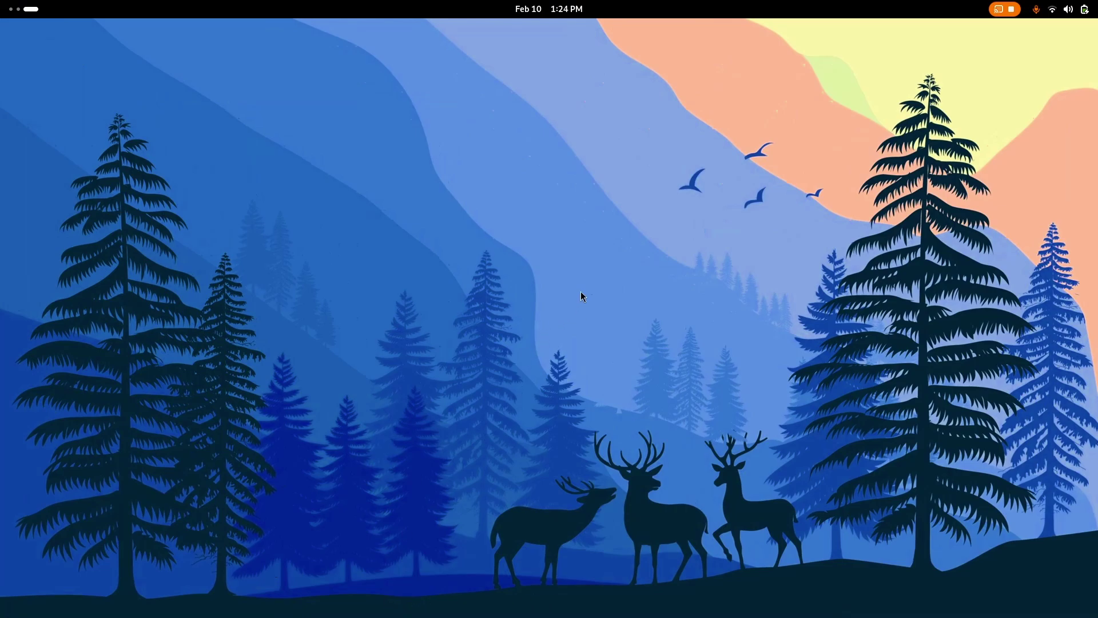
{"action": "key", "text": "super"}
{"action": "key", "text": "super+Page_Up"}
{"action": "key", "text": "super"}
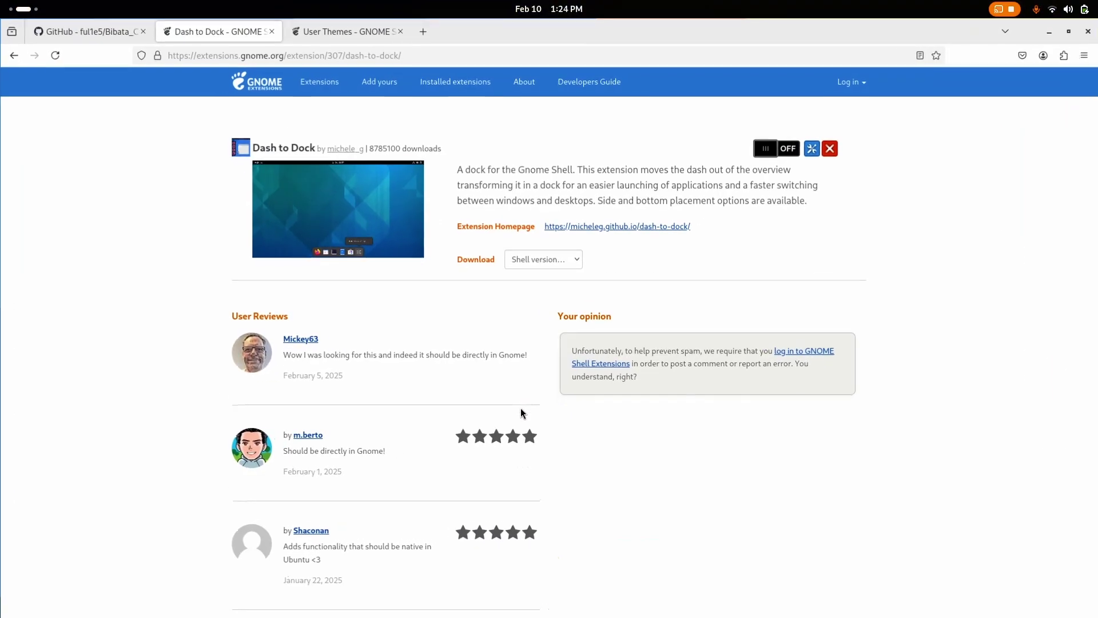
{"action": "left_click", "coordinate": [272, 31]}
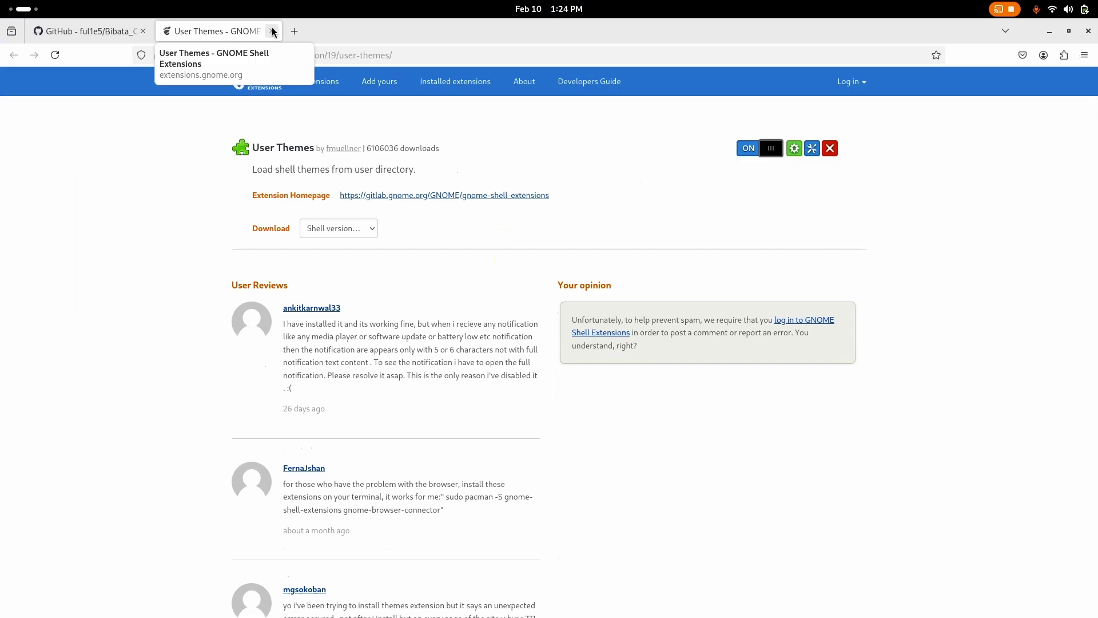
{"action": "left_click", "coordinate": [273, 31]}
- Back in the terminal, answer y to confirm installing bibata-cursor-themes
{"action": "key", "text": "super"}
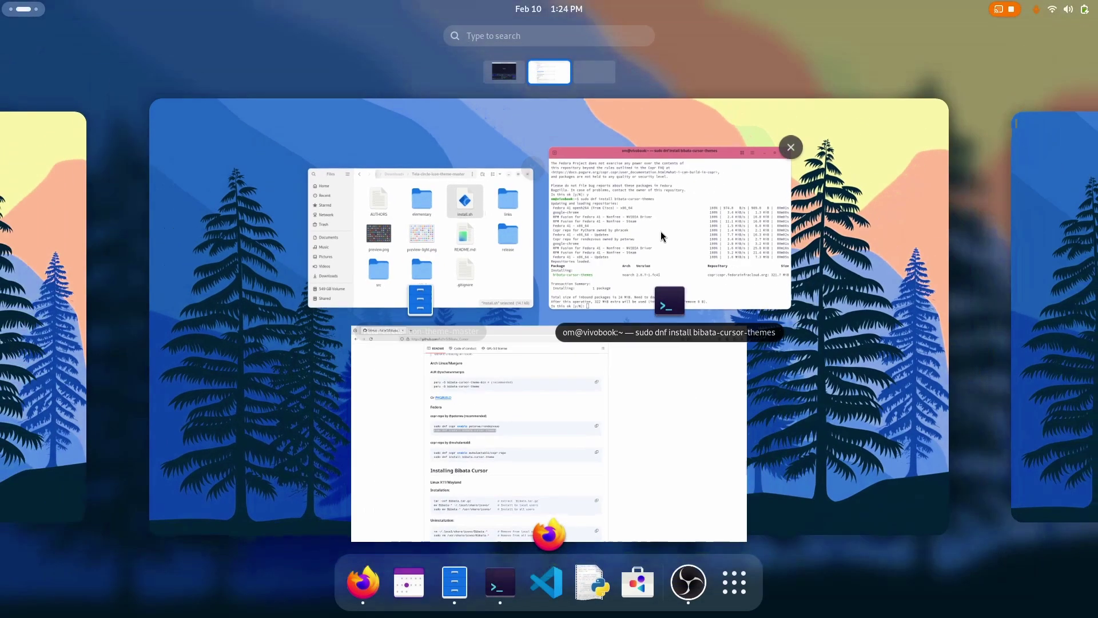
{"action": "left_click", "coordinate": [662, 232]}
{"action": "type", "text": "y"}
{"action": "key", "text": "Return"}
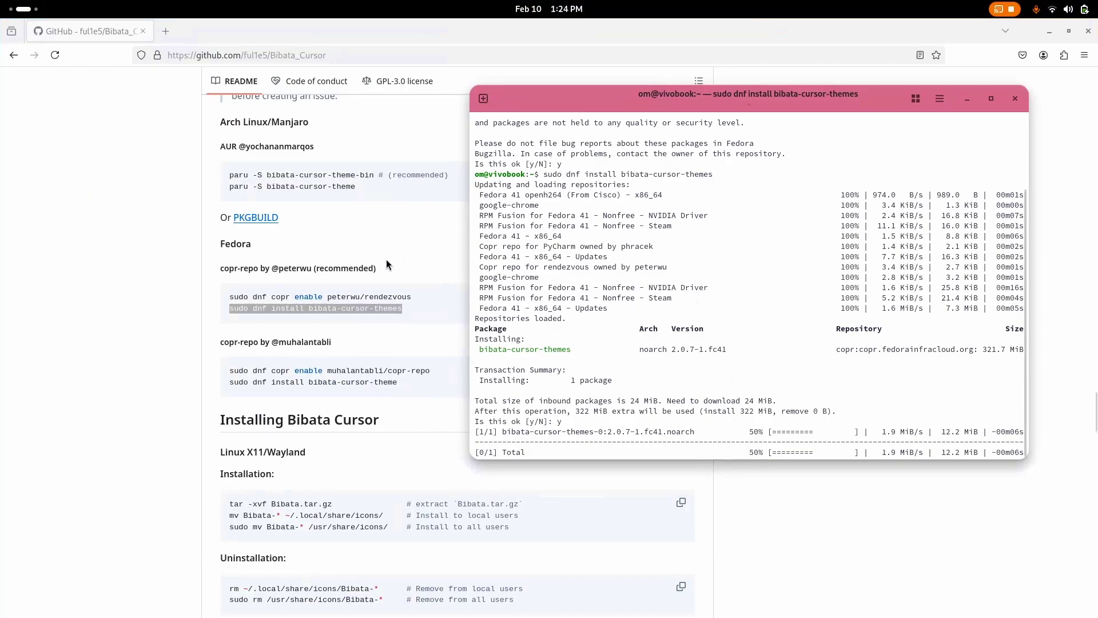
{"action": "scroll", "coordinate": [380, 358], "scroll_direction": "down", "scroll_amount": 9}
{"action": "scroll", "coordinate": [380, 358], "scroll_direction": "up", "scroll_amount": 10}
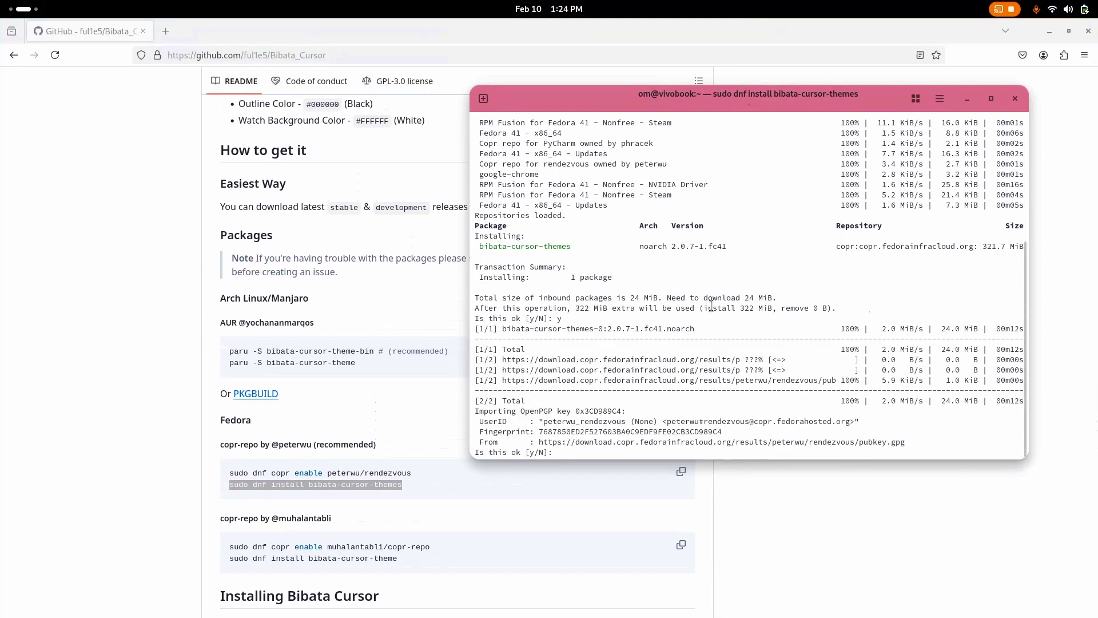
- Accept the copr repository's signing key so dnf reports Complete, then show the Activities overview
{"action": "type", "text": "y"}
{"action": "key", "text": "Return"}
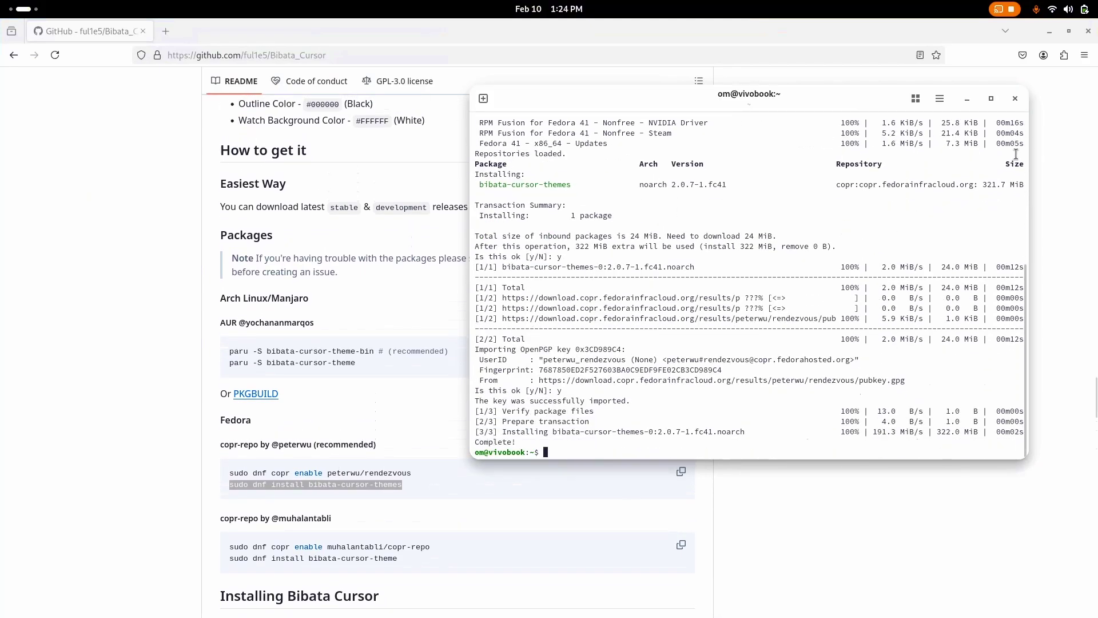
{"action": "left_click", "coordinate": [1015, 98]}
{"action": "key", "text": "super"}
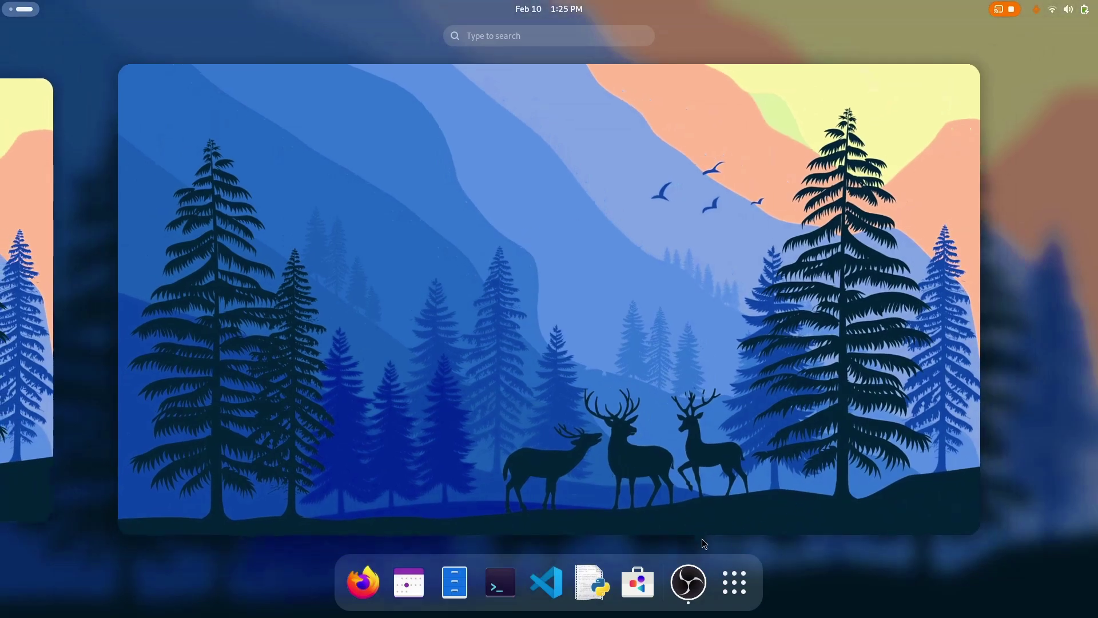
- Launch Tweaks from the Utilities folder in the app grid
{"action": "left_click", "coordinate": [735, 575]}
{"action": "left_click", "coordinate": [910, 344]}
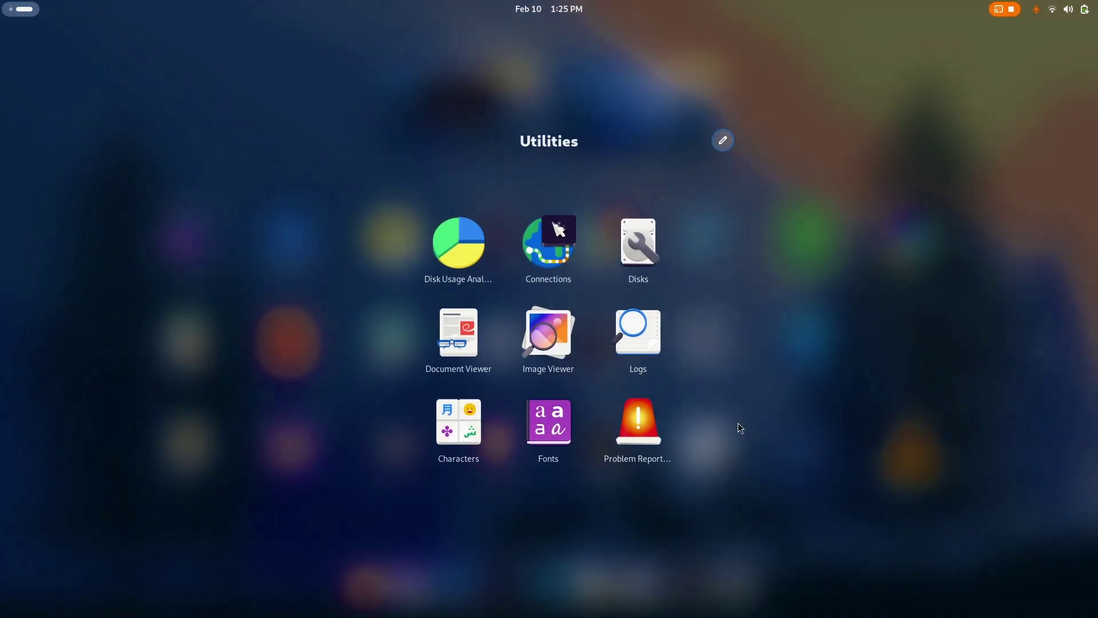
{"action": "left_click", "coordinate": [797, 345]}
{"action": "left_click", "coordinate": [704, 442]}
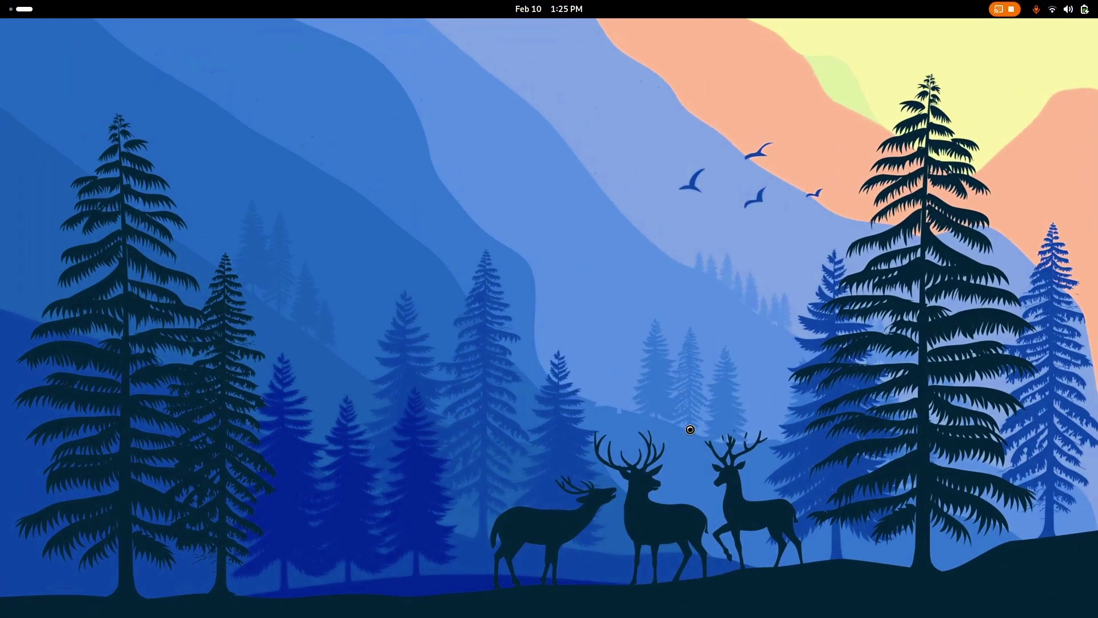
- Move to an empty workspace and start a new Terminal from the dock
{"action": "key", "text": "super"}
{"action": "key", "text": "super"}
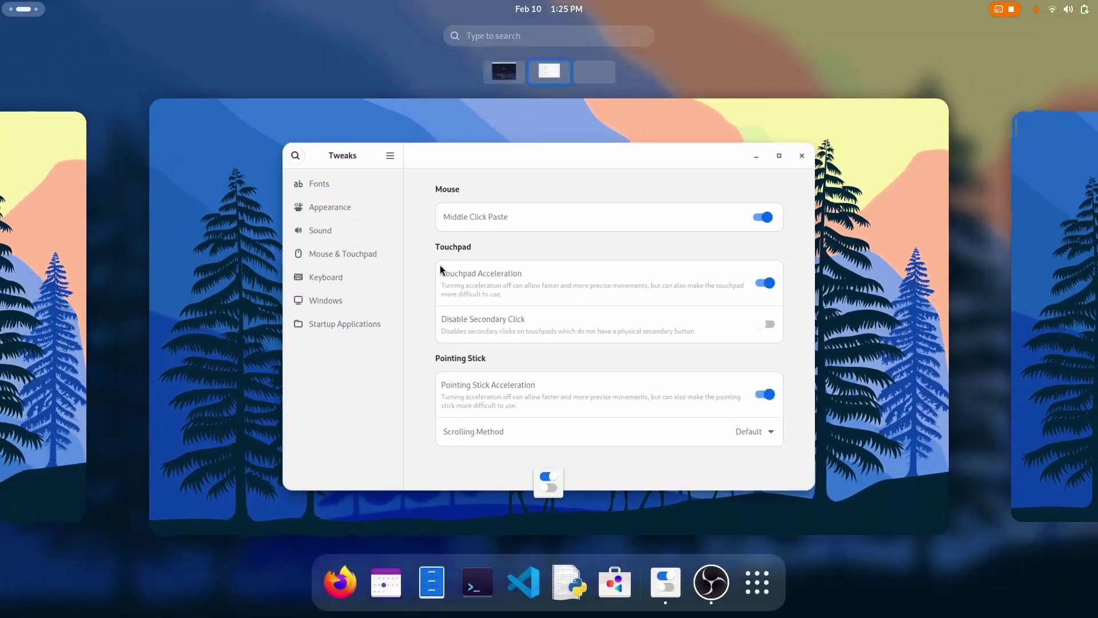
{"action": "key", "text": "super+Page_Down"}
{"action": "key", "text": "super"}
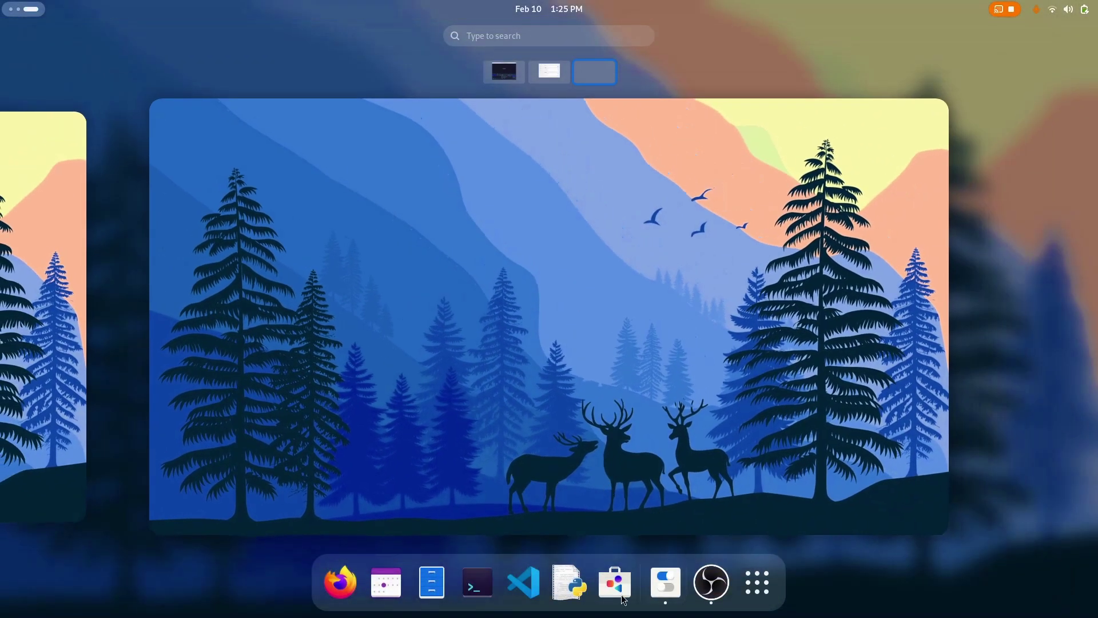
{"action": "left_click", "coordinate": [477, 581]}
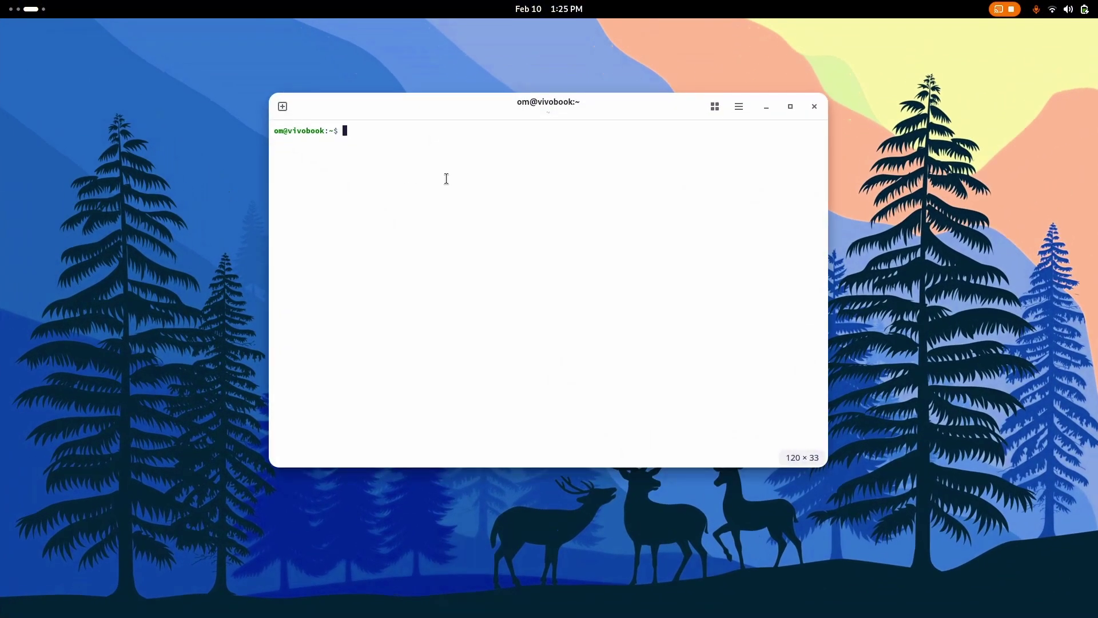
- Run 'sudo dnf install gnome-tweaks', then recall it and change dnf to apt without running it
{"action": "type", "text": "sudo"}
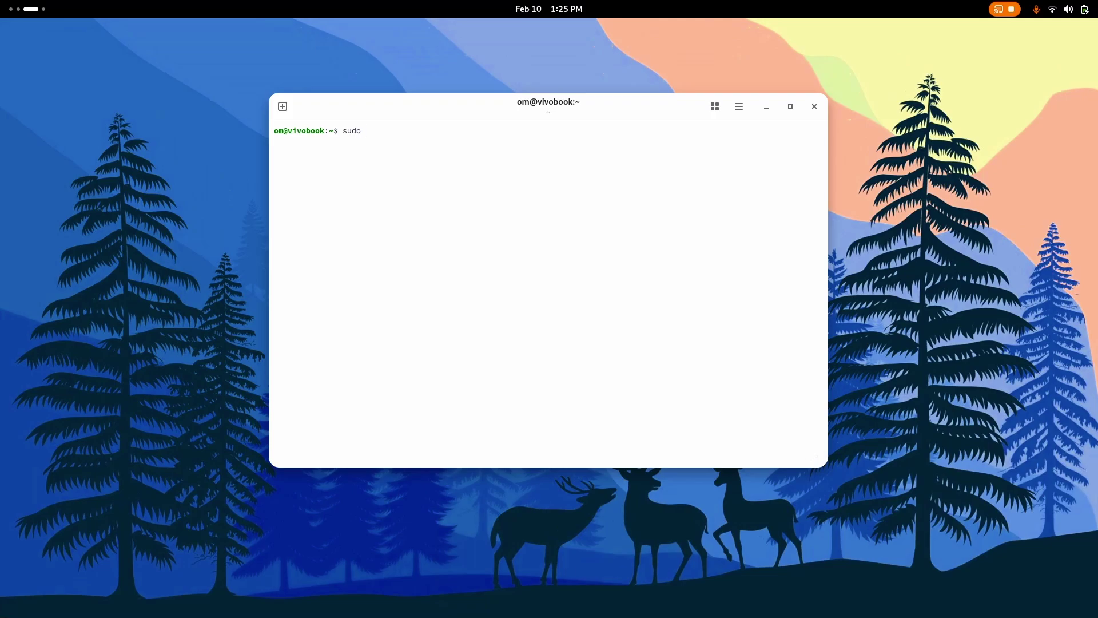
{"action": "type", "text": " dnf install gnome-tweaks"}
{"action": "key", "text": "Return"}
{"action": "key", "text": "Return"}
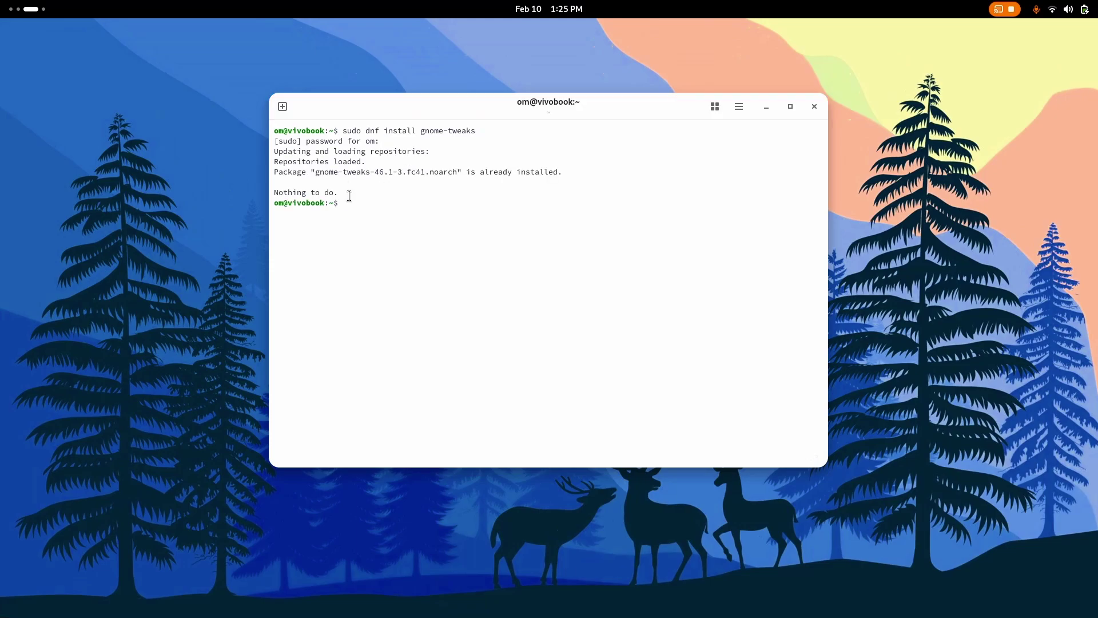
{"action": "key", "text": "Up"}
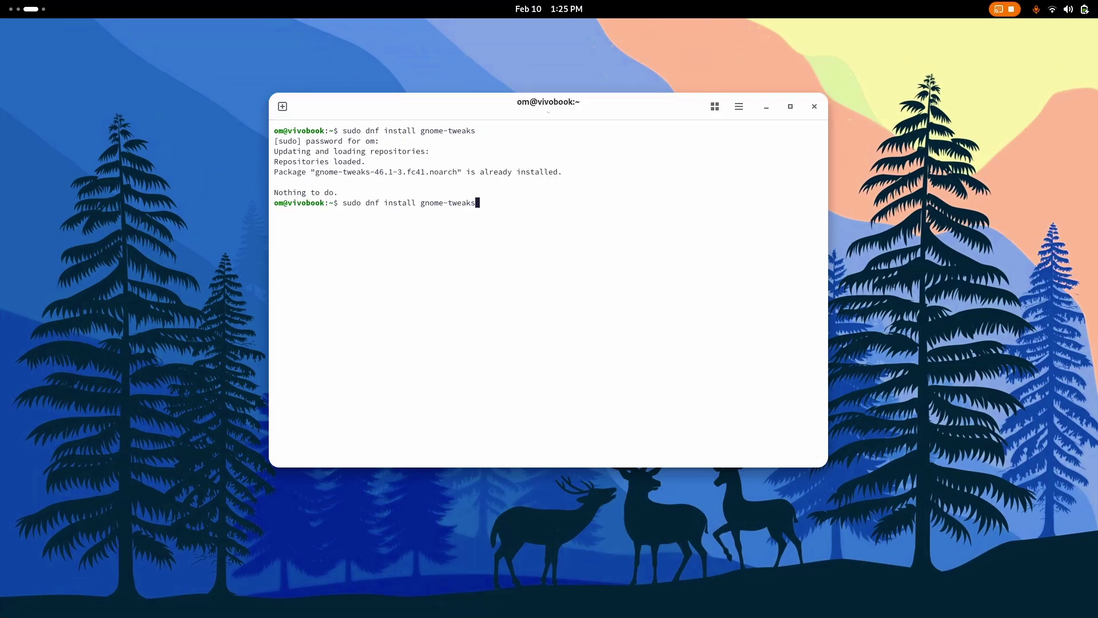
{"action": "key", "text": "BackSpace"}
{"action": "key", "text": "BackSpace"}
{"action": "key", "text": "BackSpace"}
{"action": "key", "text": "BackSpace"}
{"action": "type", "text": "apt"}
- Close the terminal, then set Tweaks' Appearance cursor to Bibata-Modern-Ice and icons to Tela-circle-light
{"action": "left_click", "coordinate": [815, 106]}
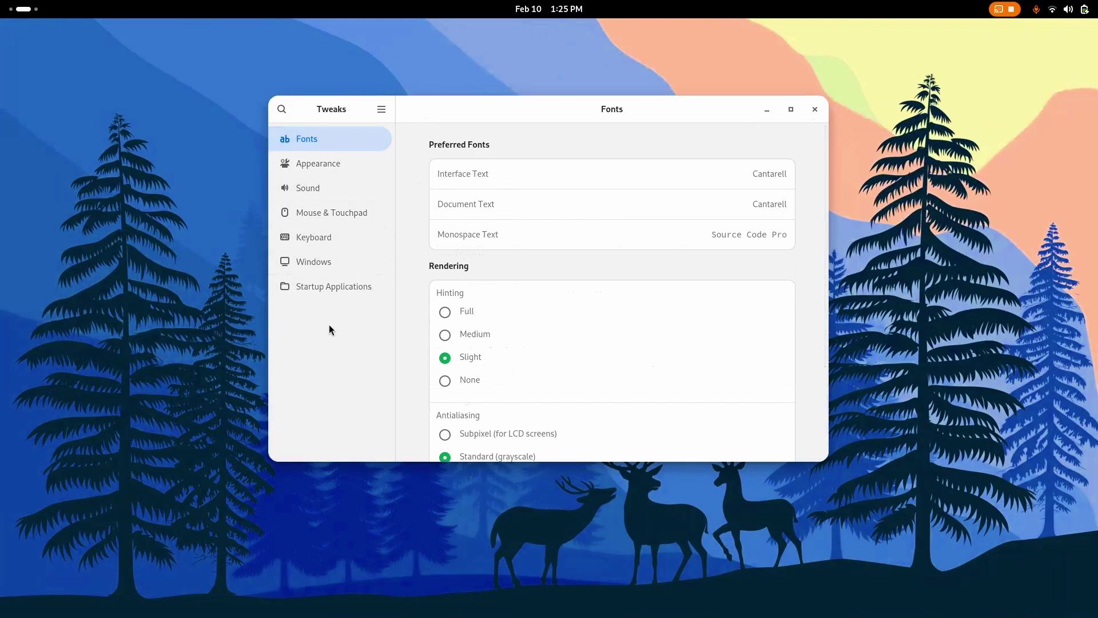
{"action": "left_click", "coordinate": [341, 171]}
{"action": "left_click", "coordinate": [739, 183]}
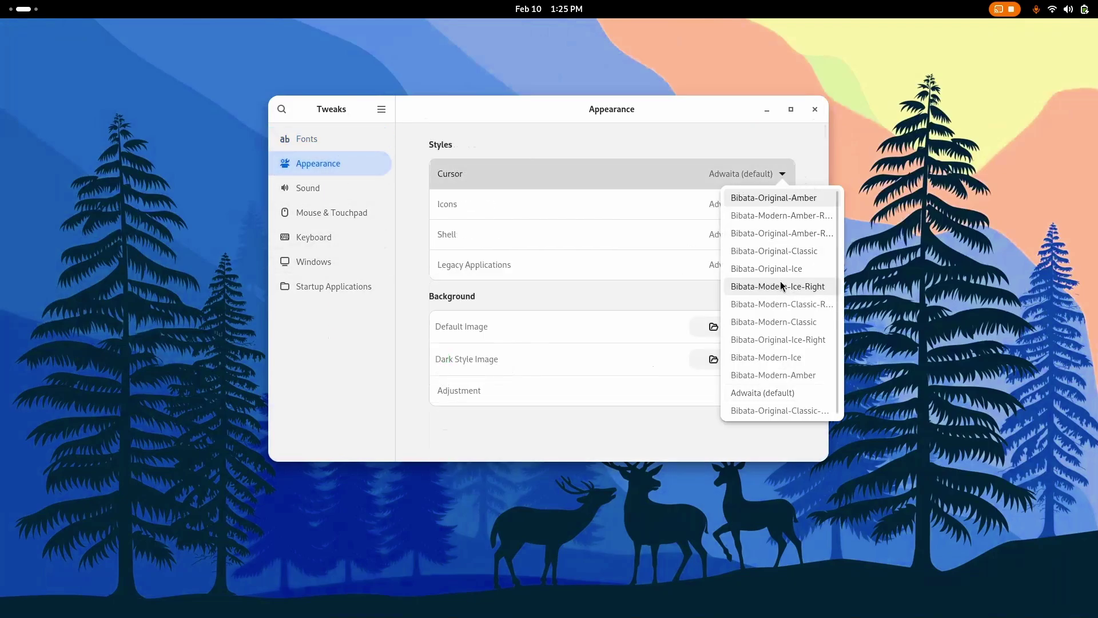
{"action": "left_click", "coordinate": [795, 358]}
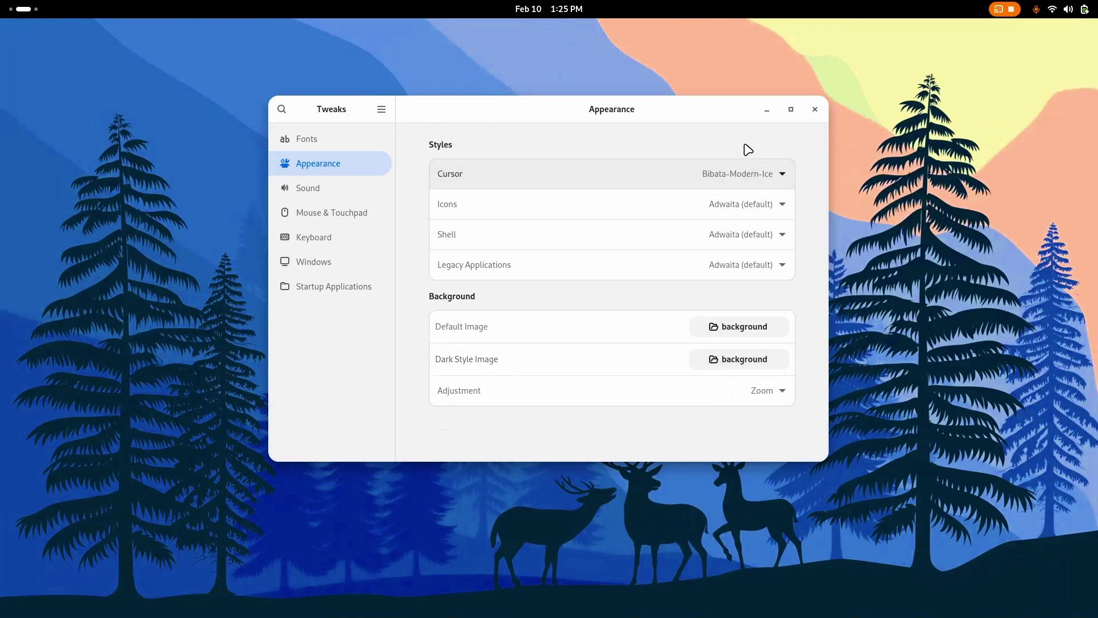
{"action": "left_click", "coordinate": [745, 206]}
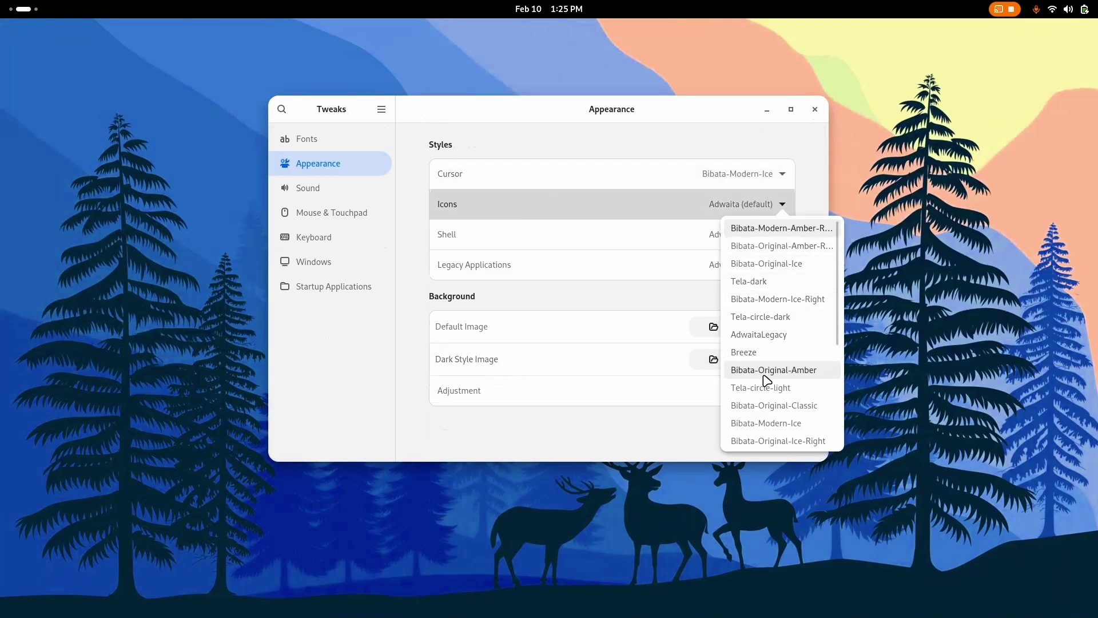
{"action": "left_click", "coordinate": [781, 389]}
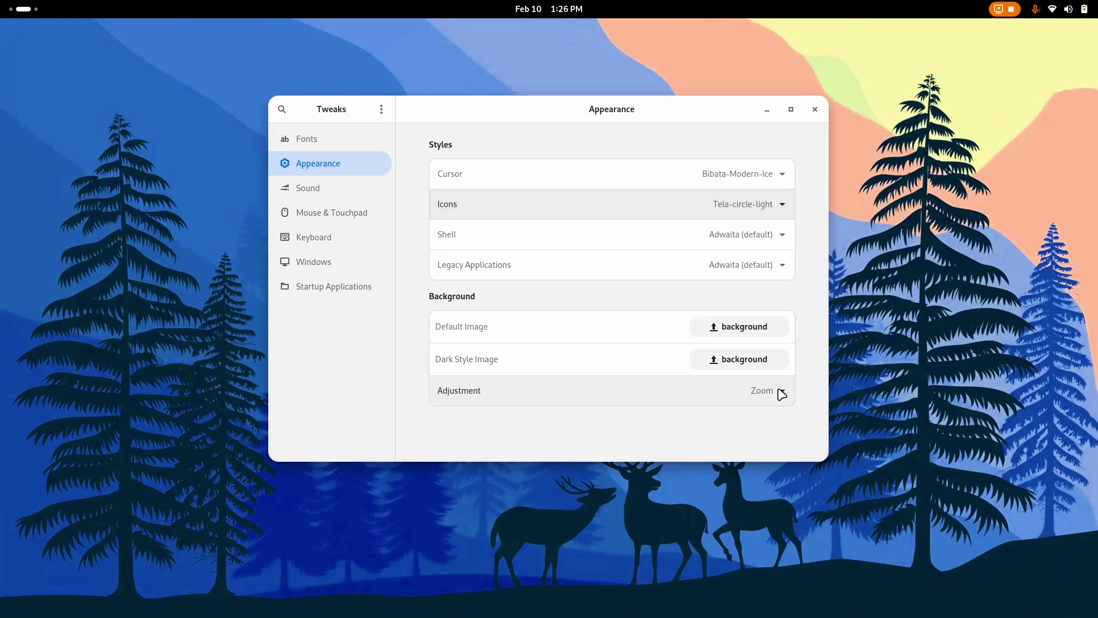
- Set the Shell theme to Orchis after first trying Orchis-Light
{"action": "left_click", "coordinate": [759, 246]}
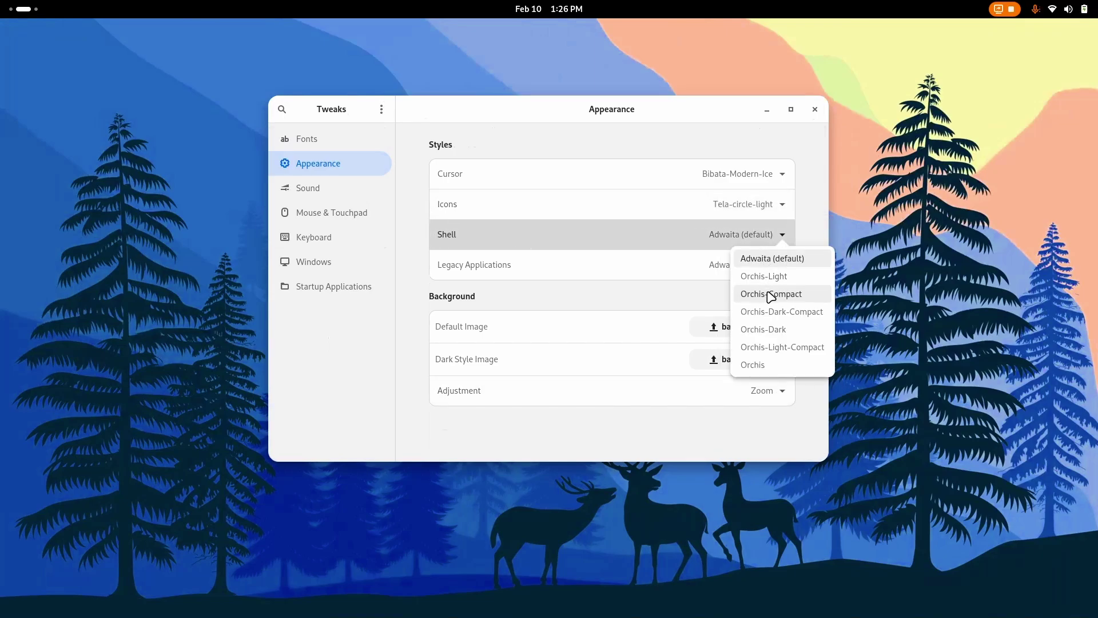
{"action": "left_click", "coordinate": [799, 281]}
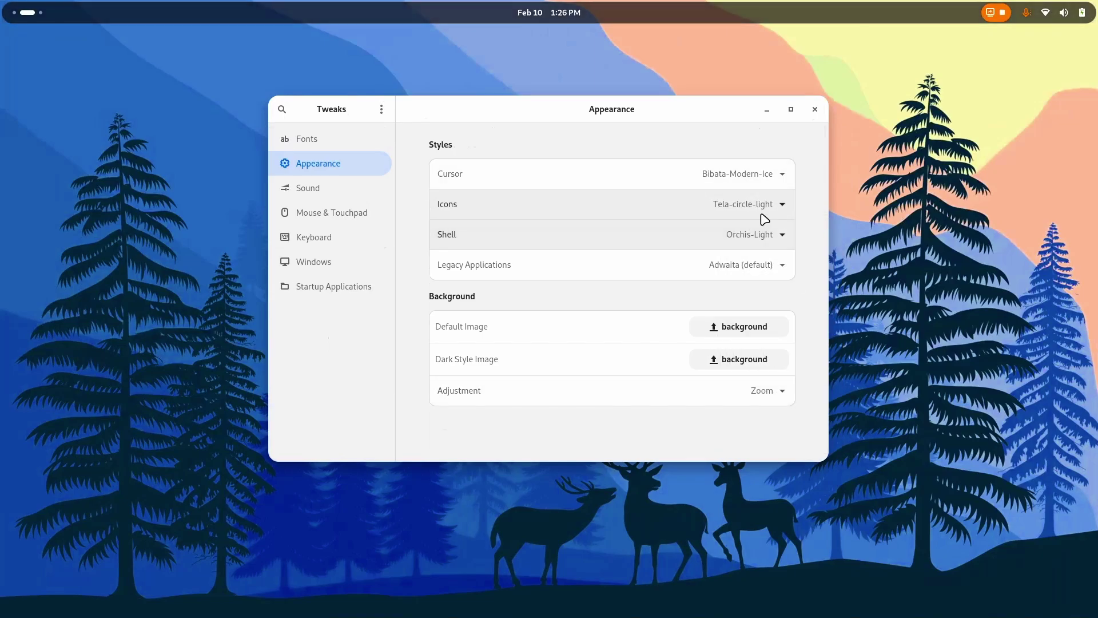
{"action": "left_click", "coordinate": [773, 235]}
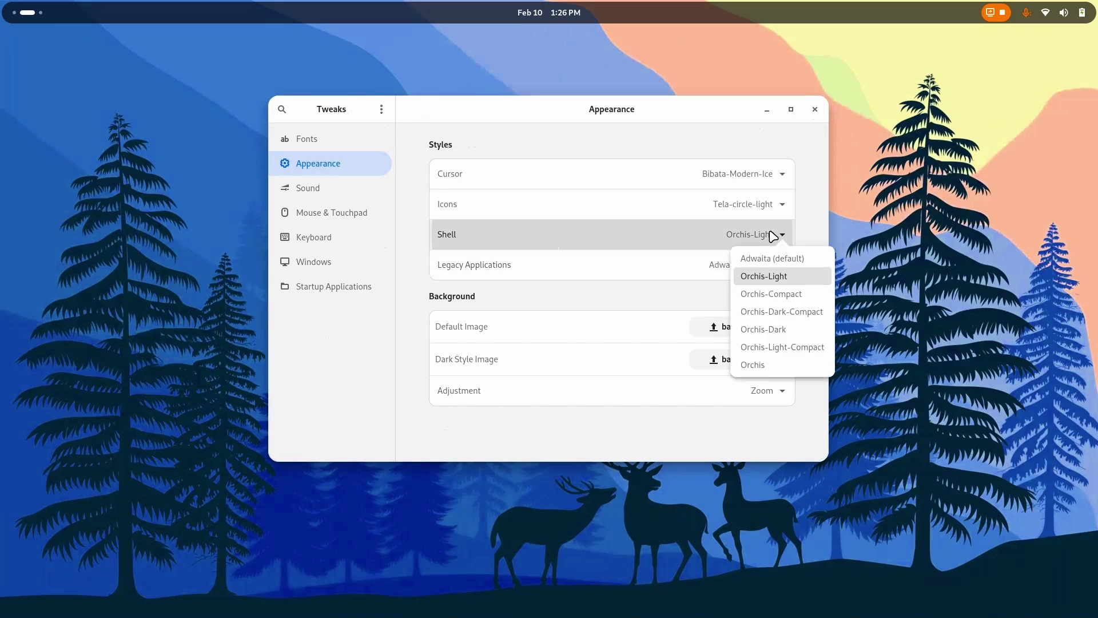
{"action": "left_click", "coordinate": [764, 363]}
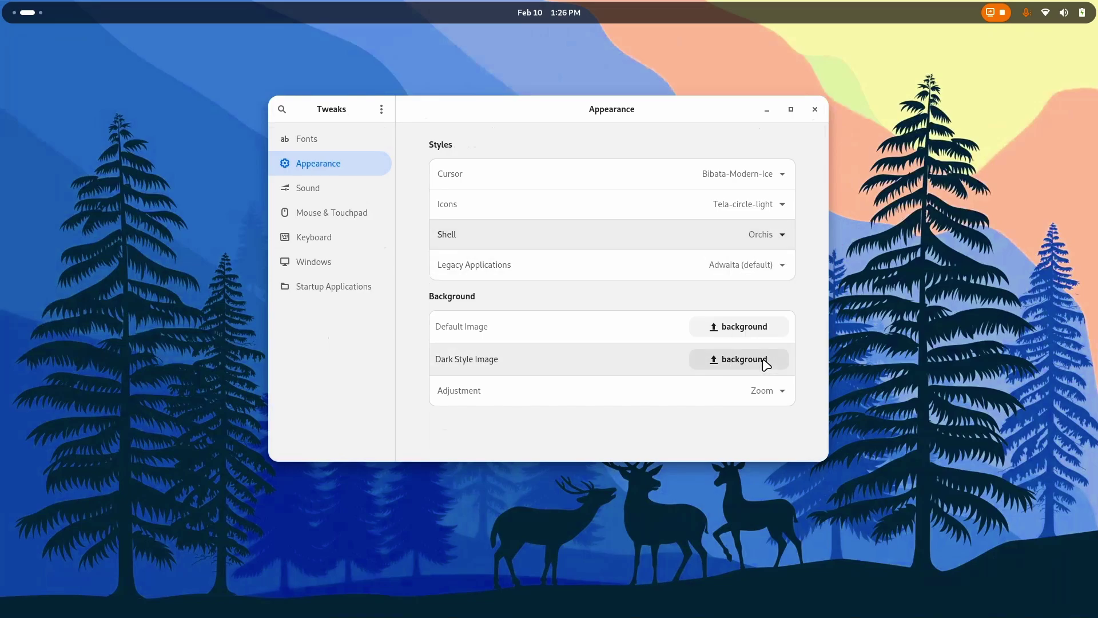
- Set Legacy Applications to Orchis-Light, replacing the earlier Orchis choice, and close Tweaks
{"action": "left_click", "coordinate": [784, 269]}
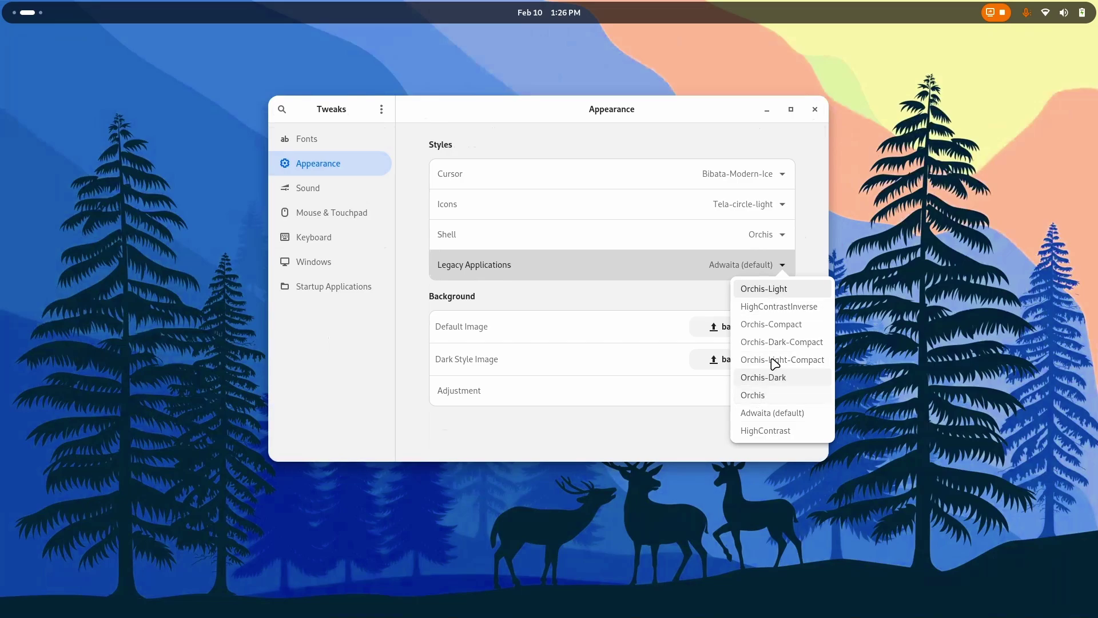
{"action": "left_click", "coordinate": [764, 394]}
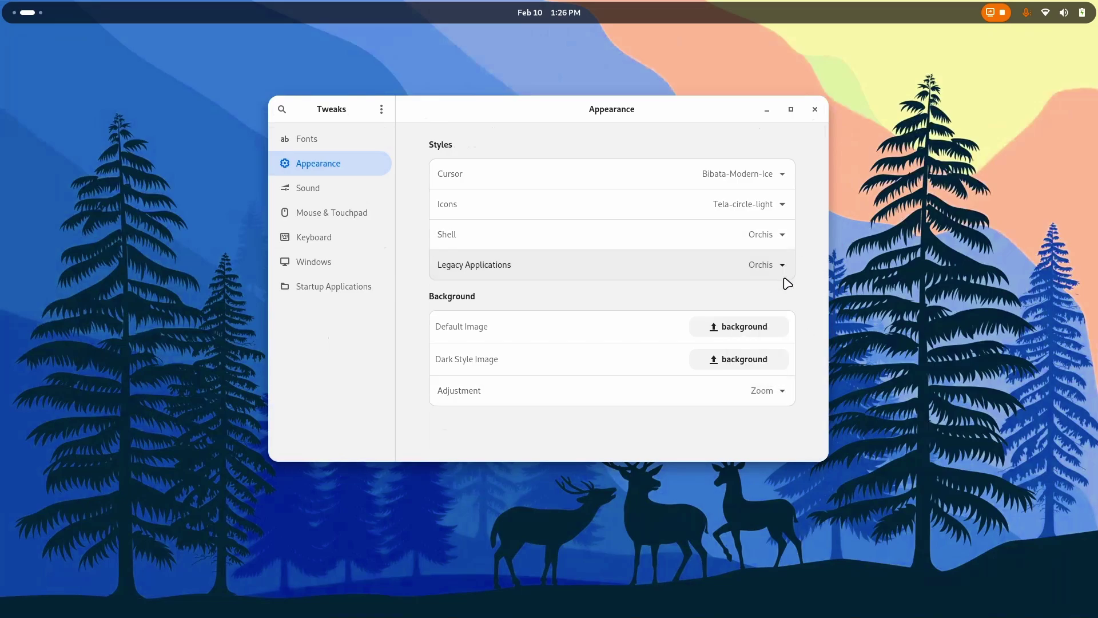
{"action": "key", "text": "super"}
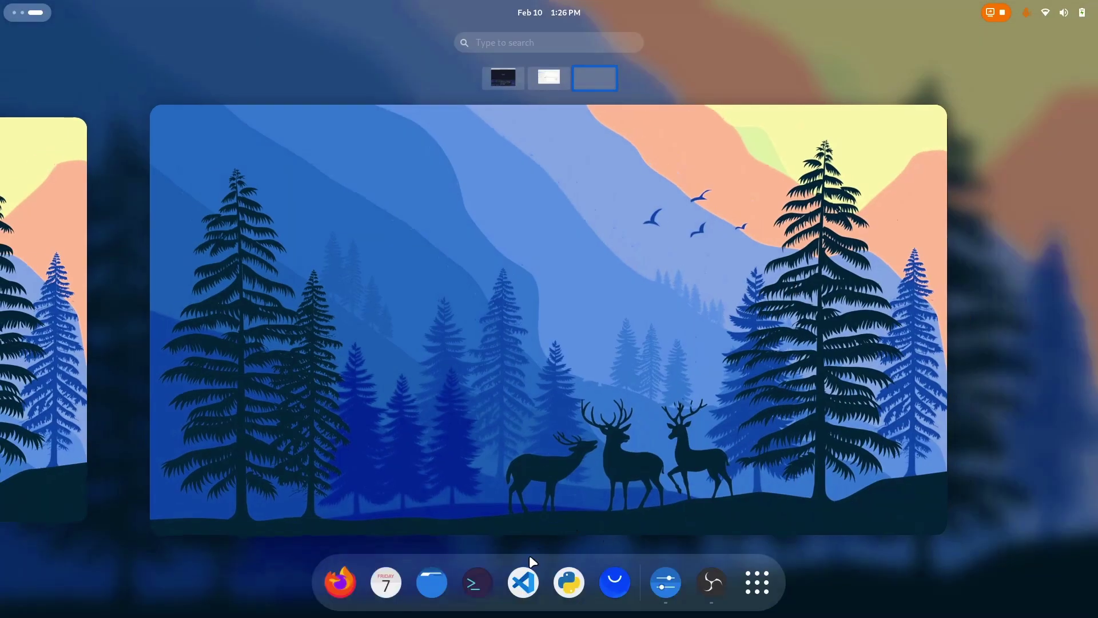
{"action": "left_click", "coordinate": [477, 582]}
{"action": "left_click", "coordinate": [811, 110]}
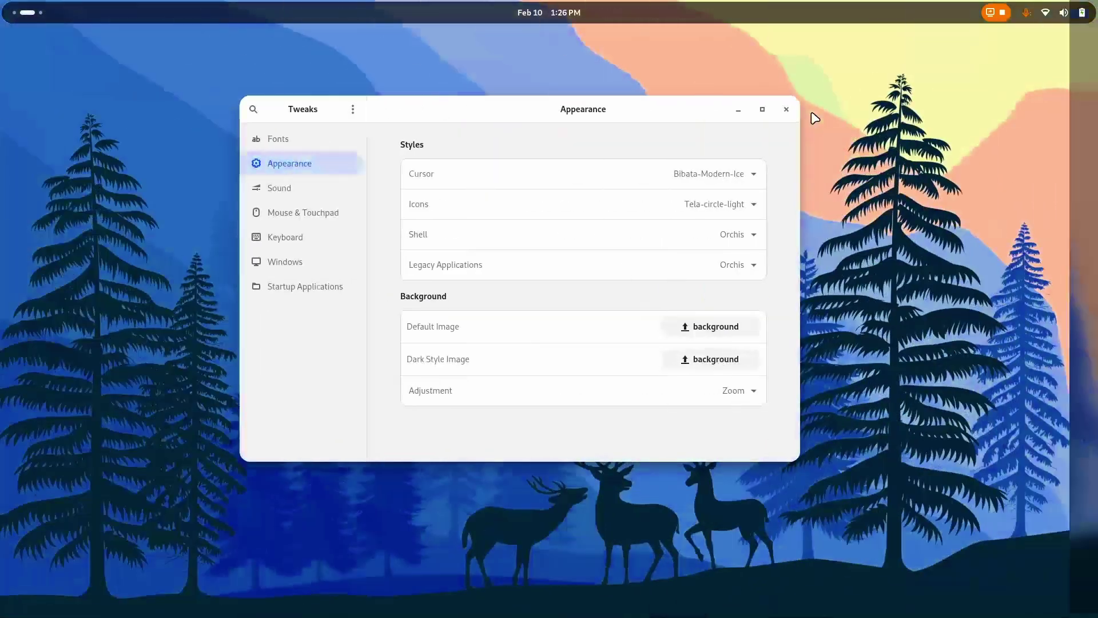
{"action": "left_click", "coordinate": [777, 267]}
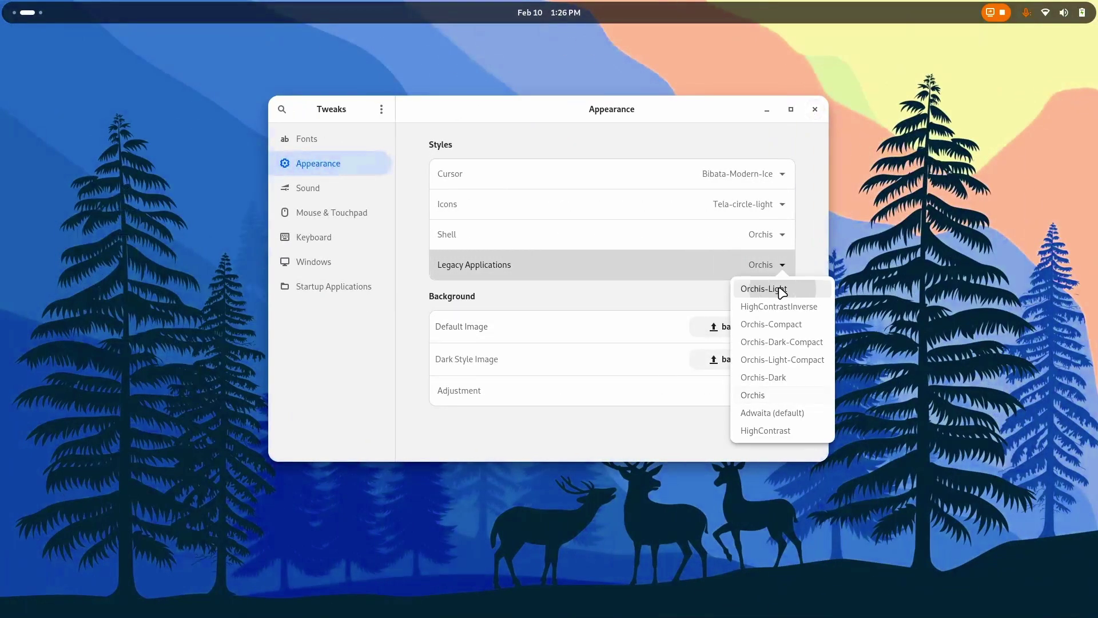
{"action": "left_click", "coordinate": [782, 291]}
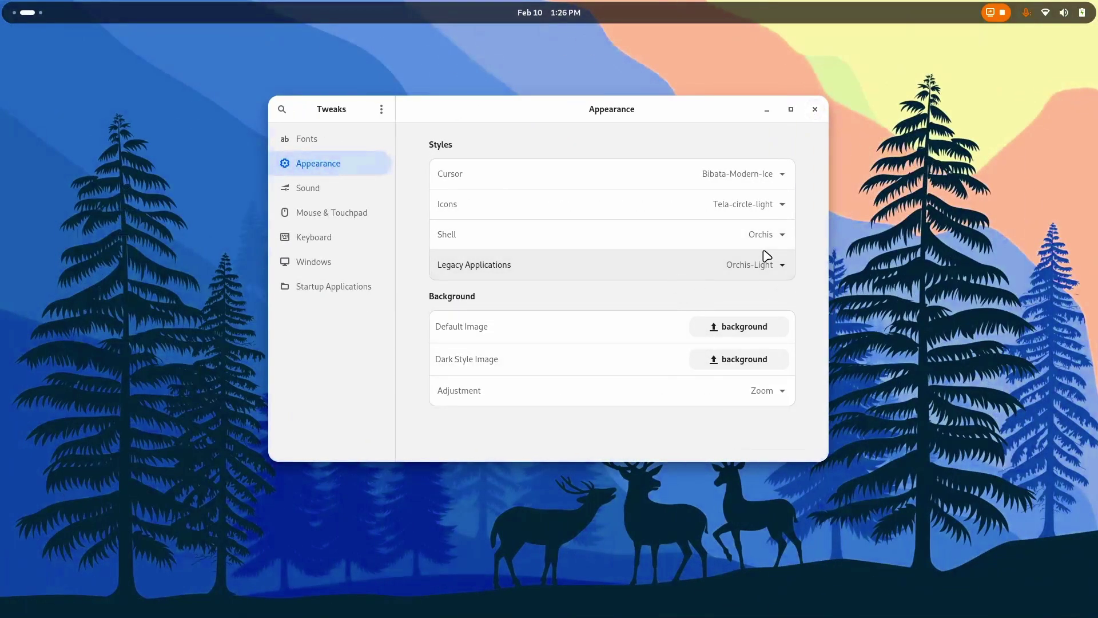
{"action": "left_click", "coordinate": [815, 110]}
{"action": "key", "text": "super"}
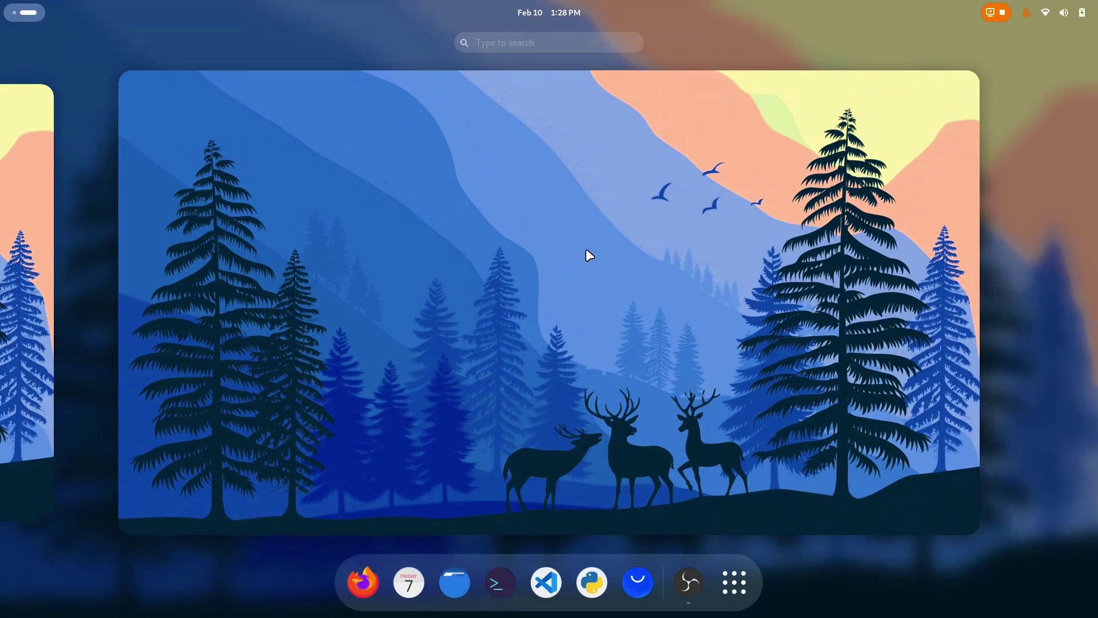
{"action": "key", "text": "super+a"}
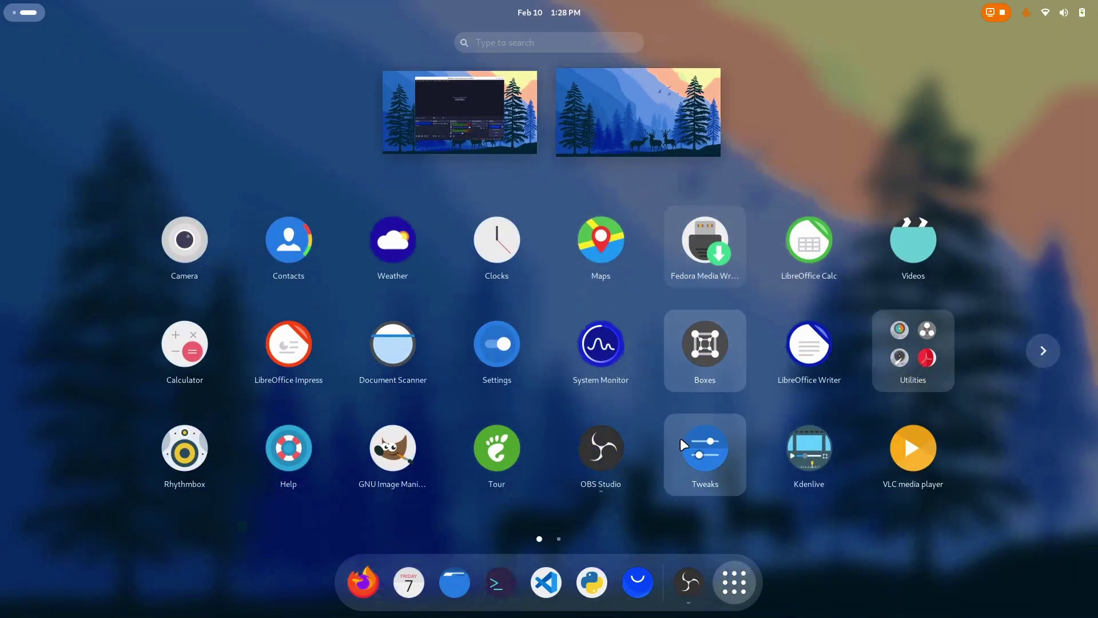
{"action": "scroll", "coordinate": [703, 324], "scroll_direction": "down", "scroll_amount": 1}
{"action": "scroll", "coordinate": [704, 324], "scroll_direction": "up", "scroll_amount": 1}
{"action": "key", "text": "super+a"}
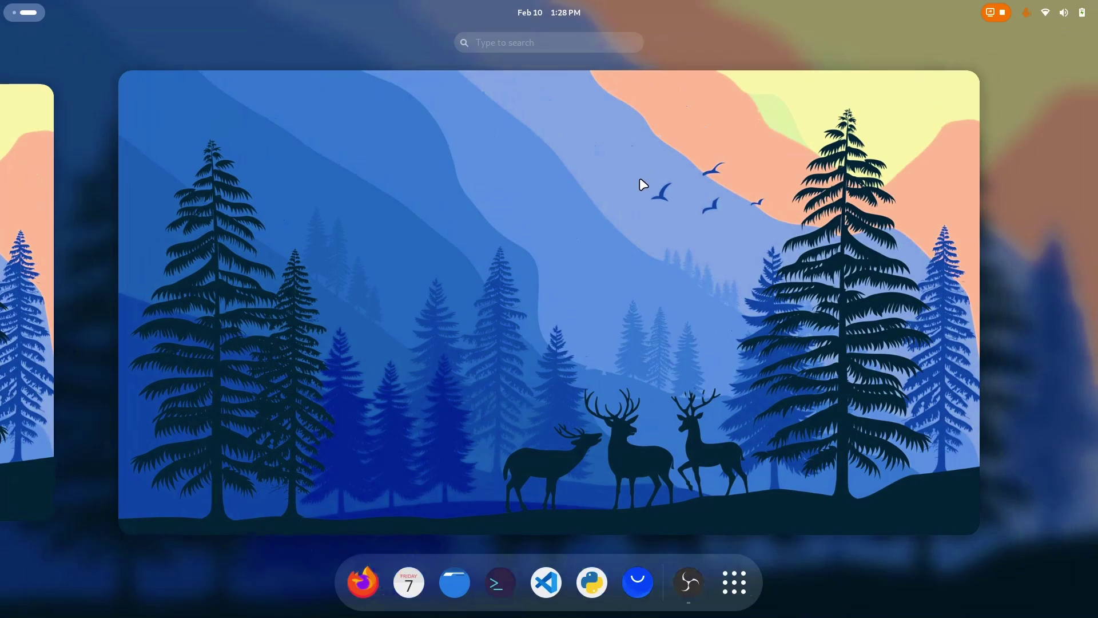
{"action": "left_click", "coordinate": [1047, 20]}
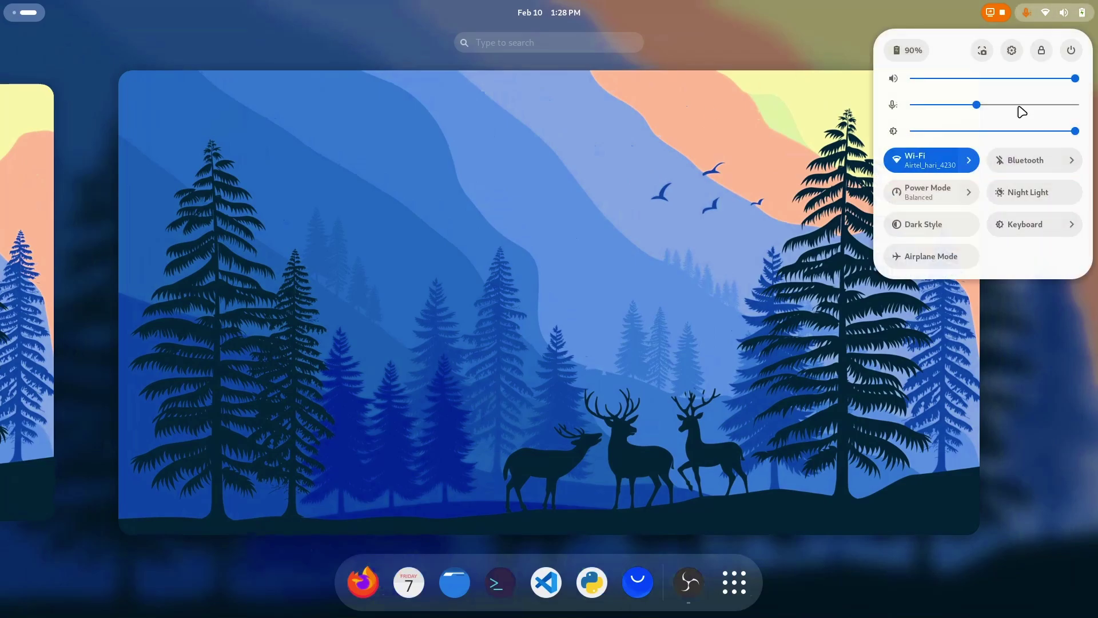
{"action": "left_click", "coordinate": [796, 207]}
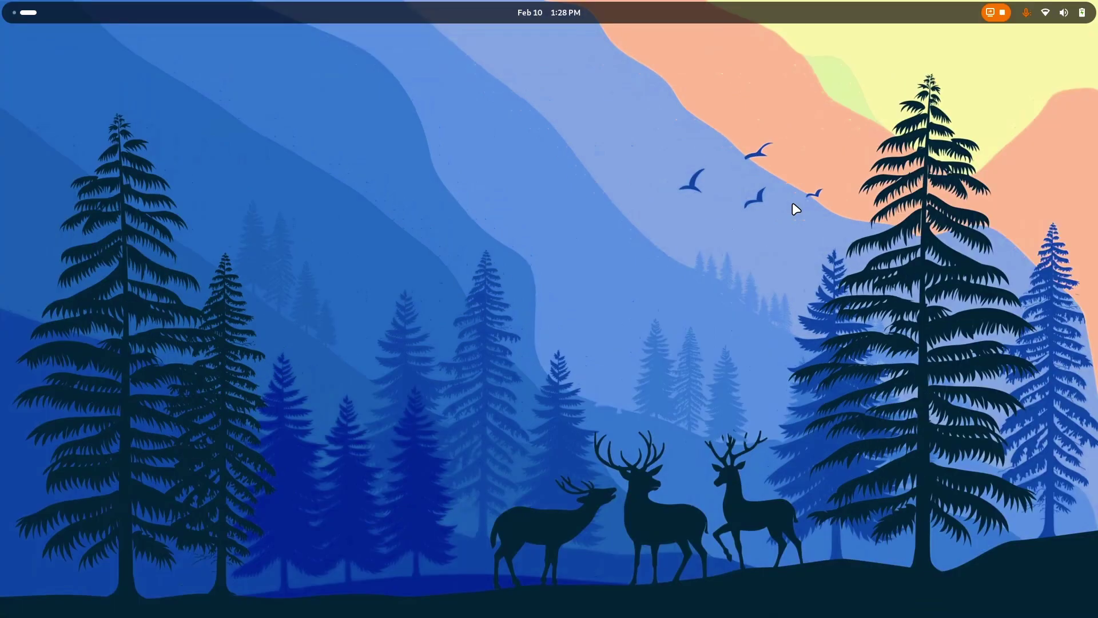